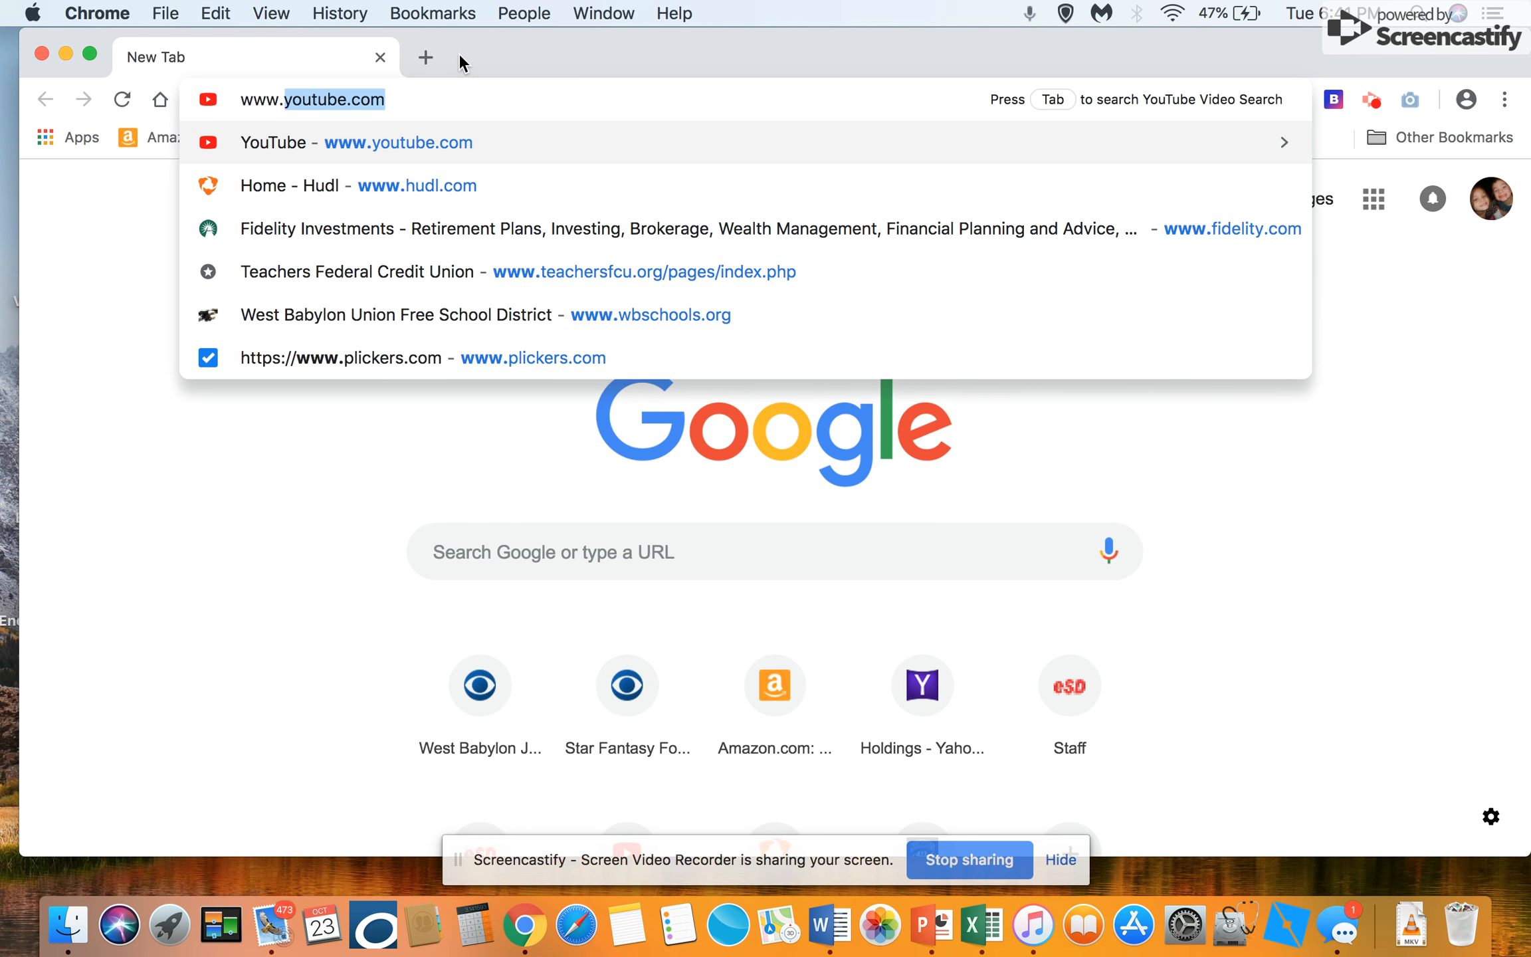
{"action": "type", "text": "wbschools.org"}
{"action": "key", "text": "Return"}
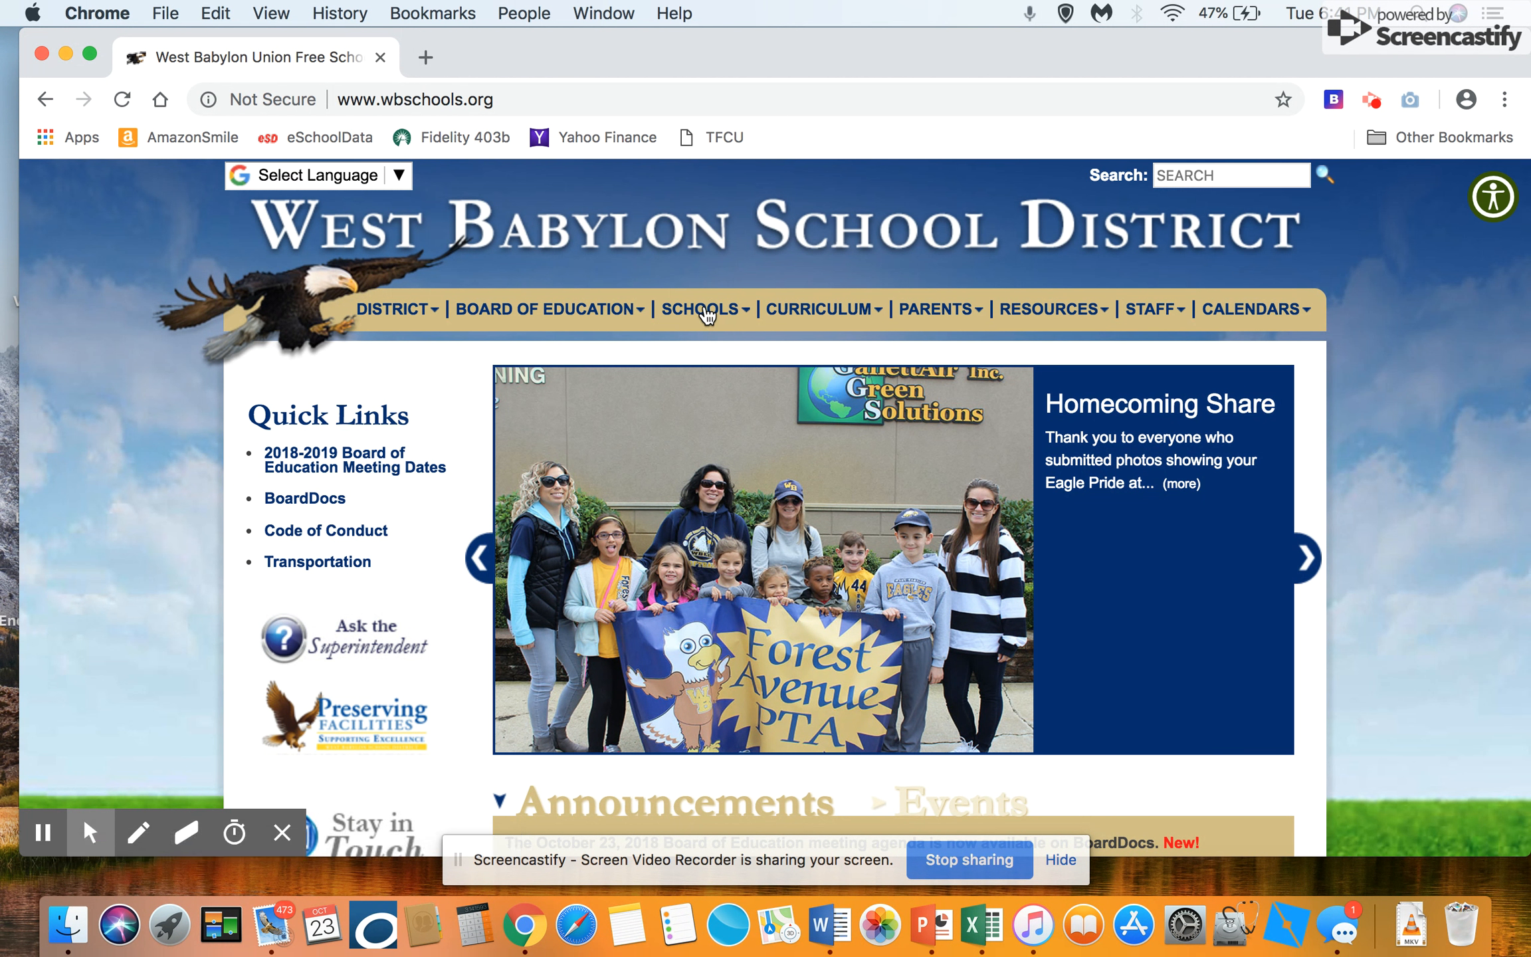
{"action": "mouse_move", "coordinate": [704, 318]}
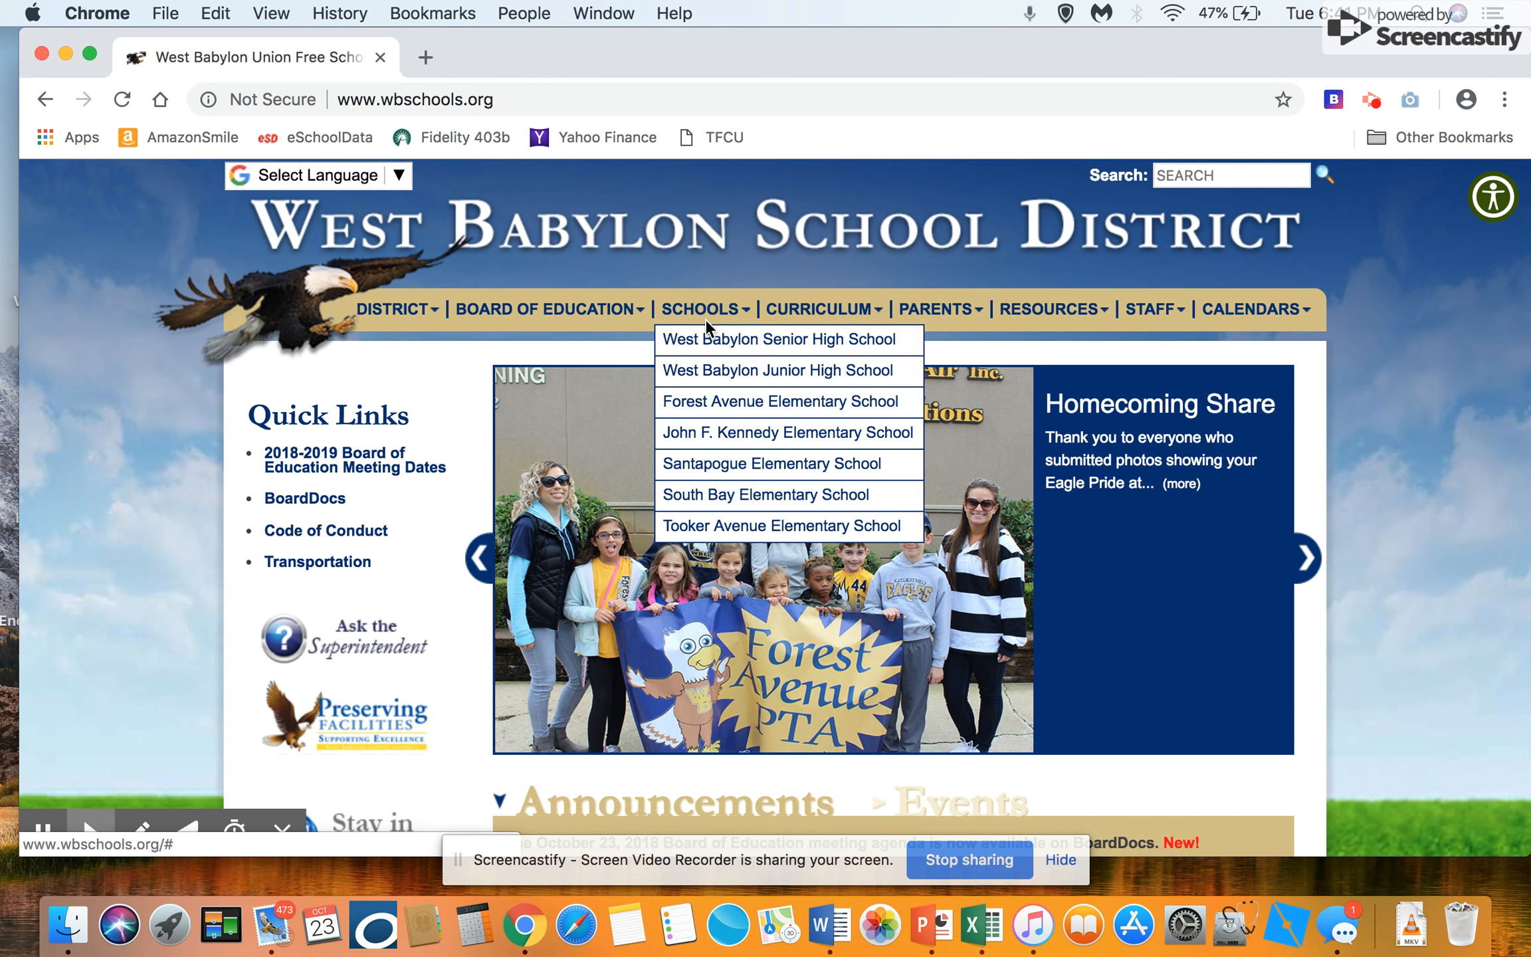
{"action": "left_click", "coordinate": [708, 370]}
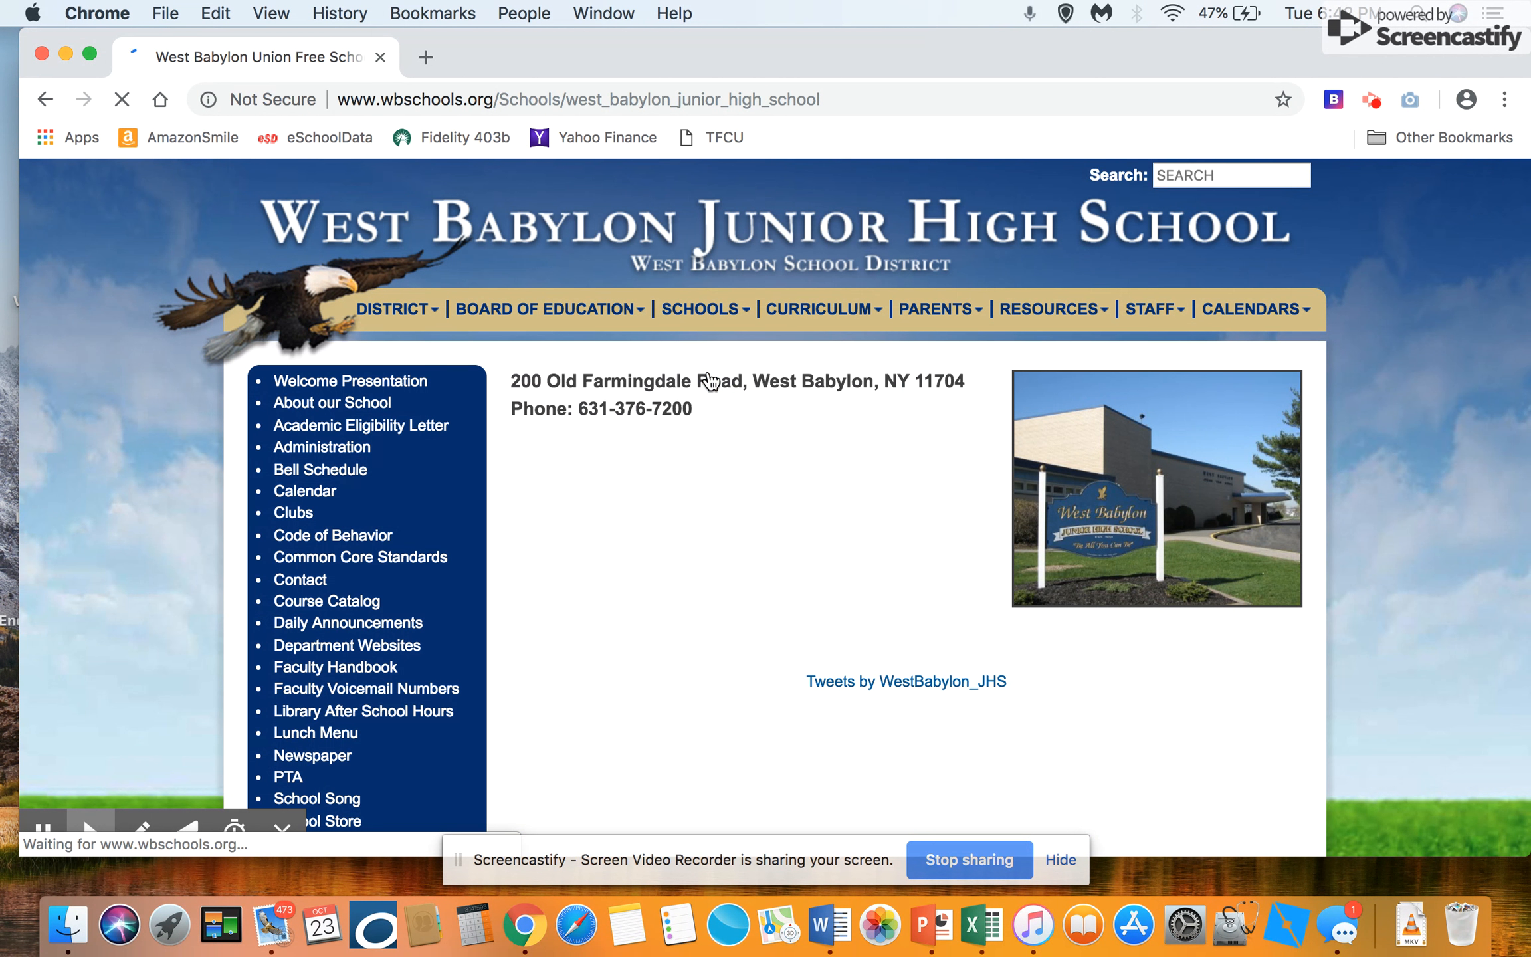
Step: Open the Online Scheduler from the junior high school page and go to its teacher sign-in
{"action": "scroll", "coordinate": [713, 495], "scroll_direction": "down", "scroll_amount": 3}
{"action": "scroll", "coordinate": [712, 501], "scroll_direction": "down", "scroll_amount": 7}
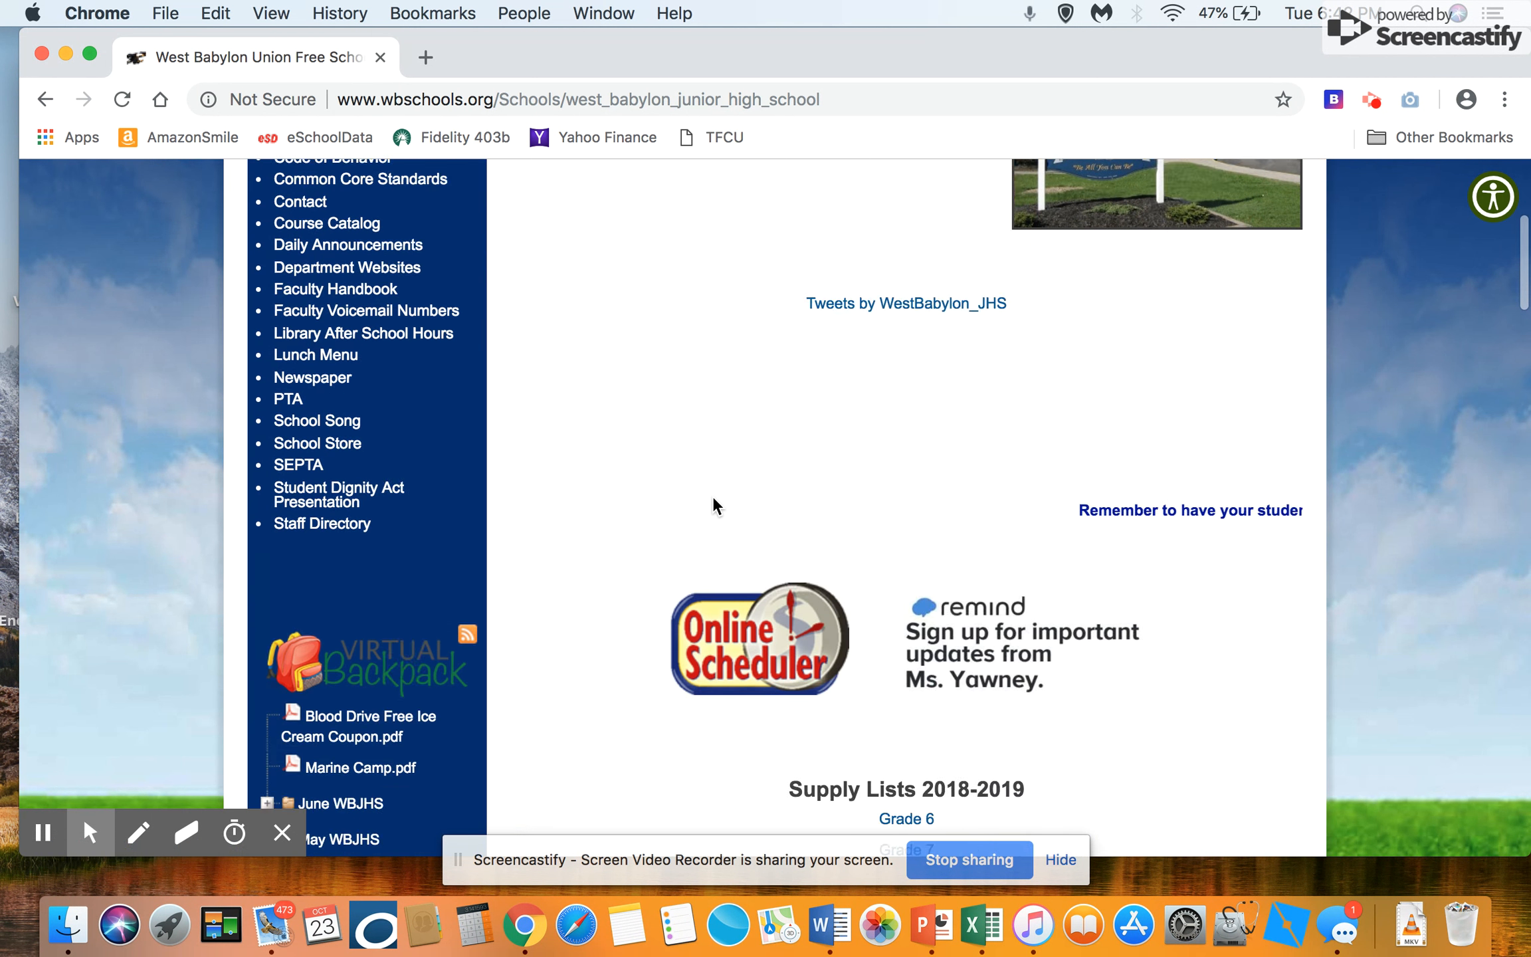
{"action": "left_click", "coordinate": [743, 415]}
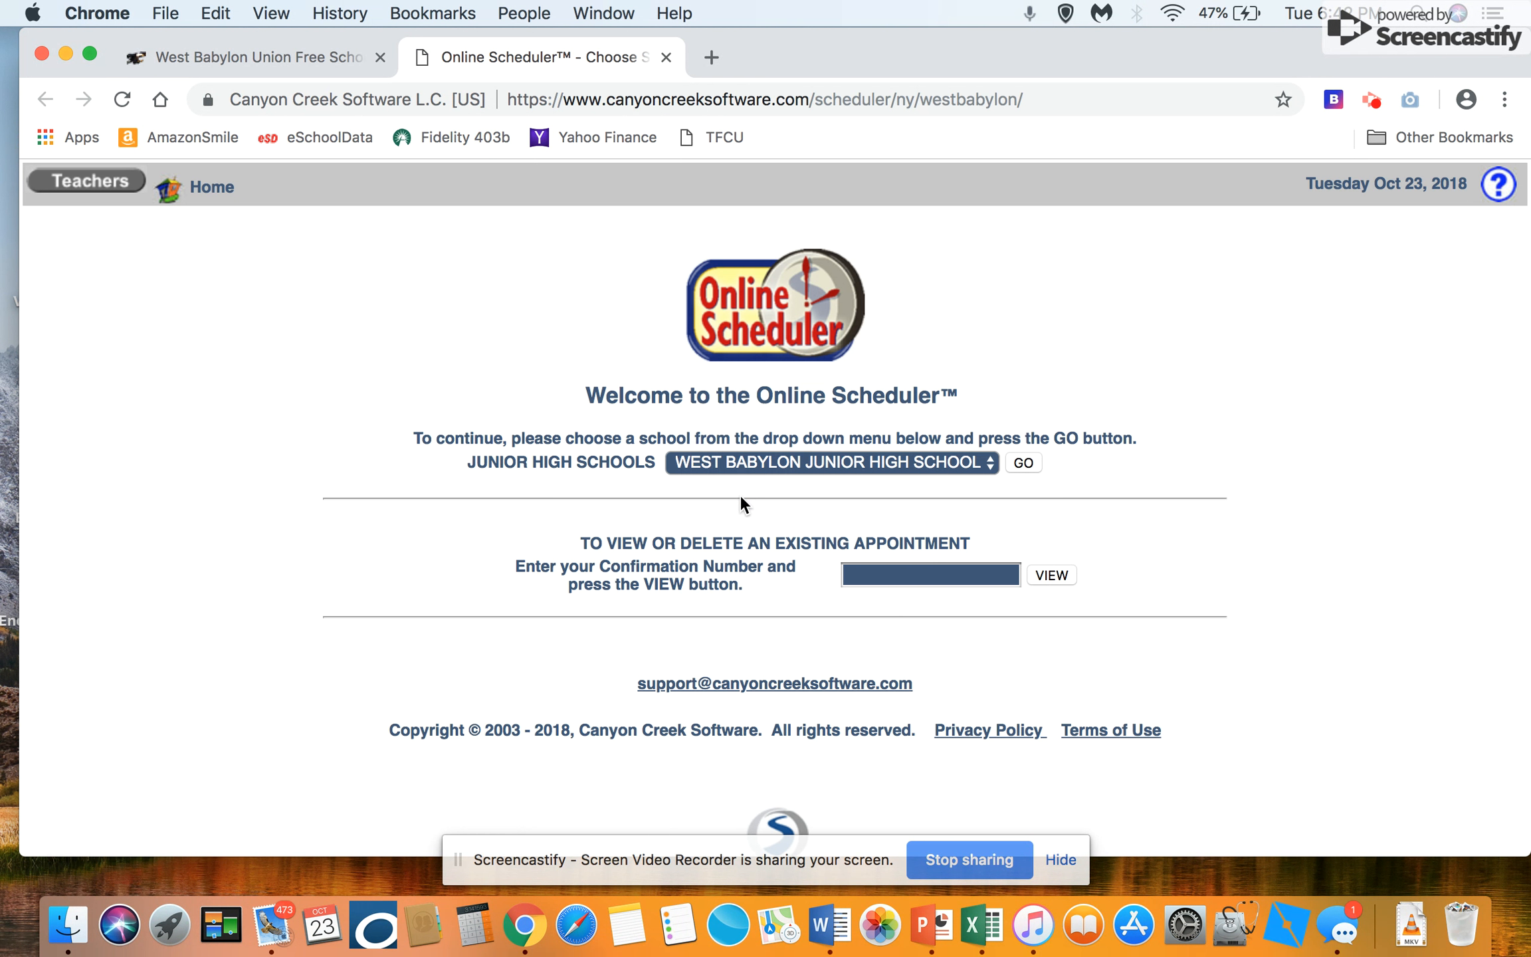
{"action": "left_click", "coordinate": [93, 184]}
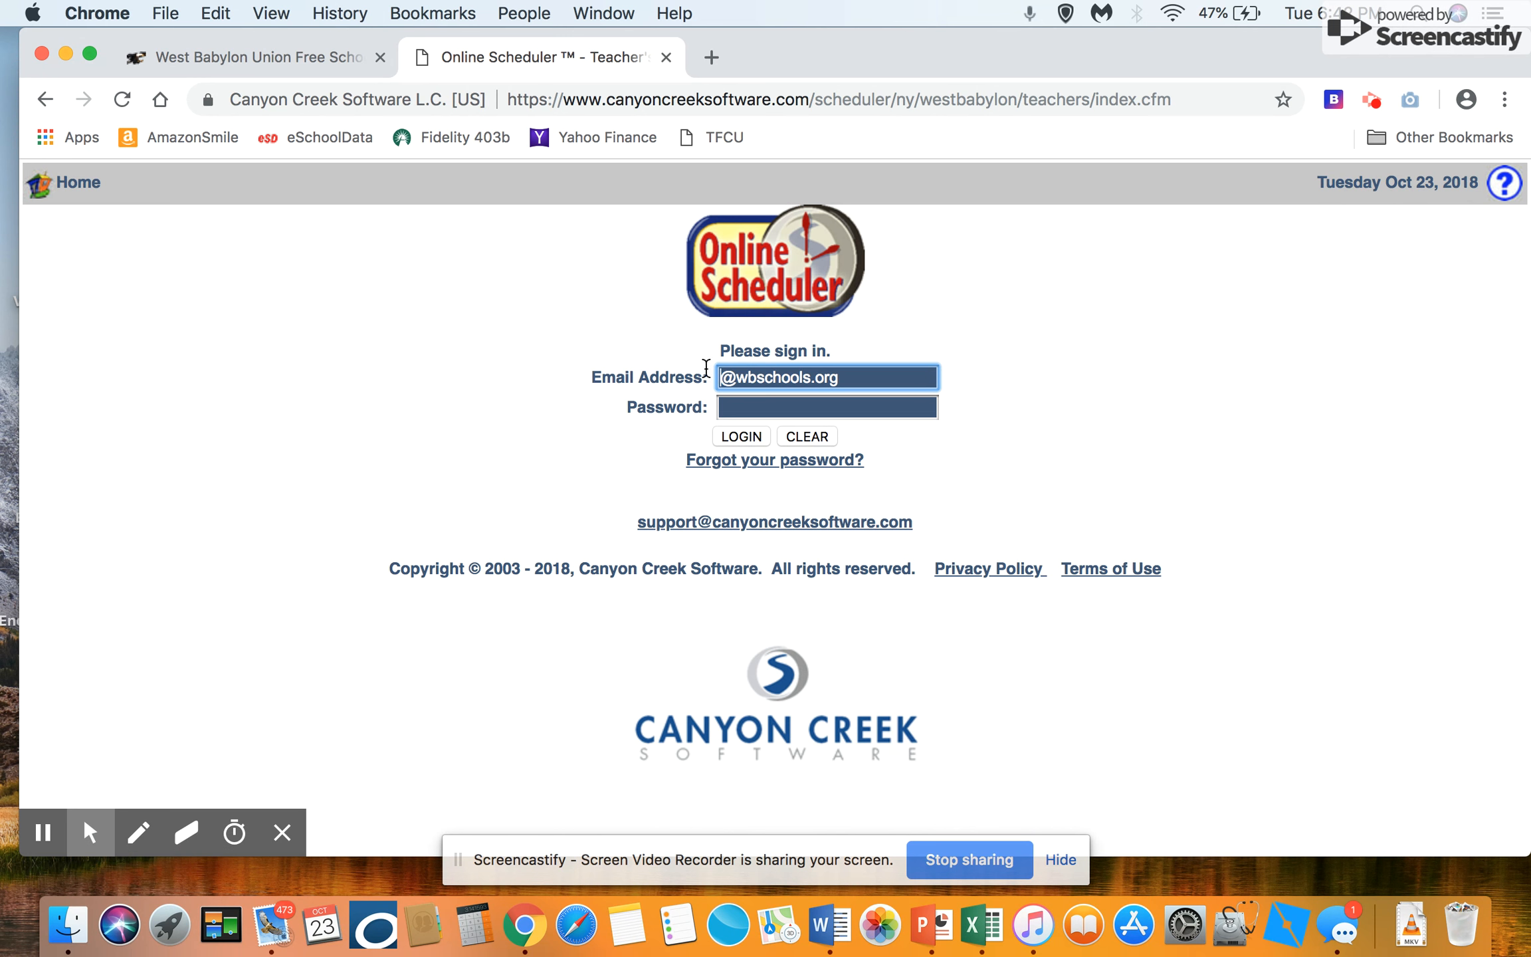
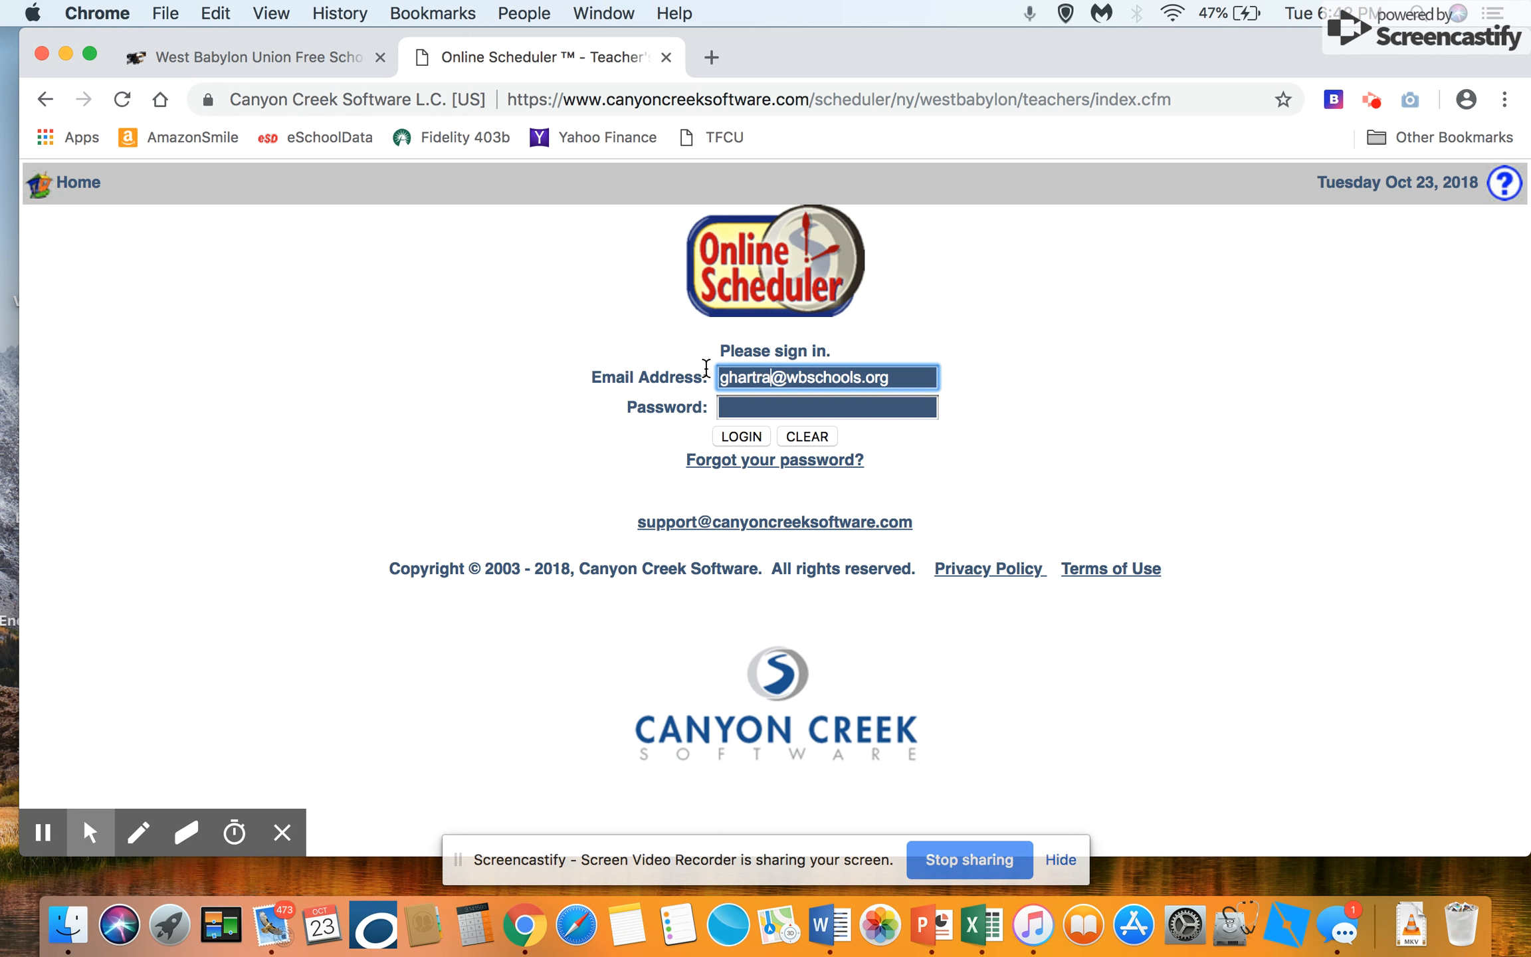
Step: Sign in to the teacher account with the teacher's e-mail address and account password
{"action": "key", "text": "Tab"}
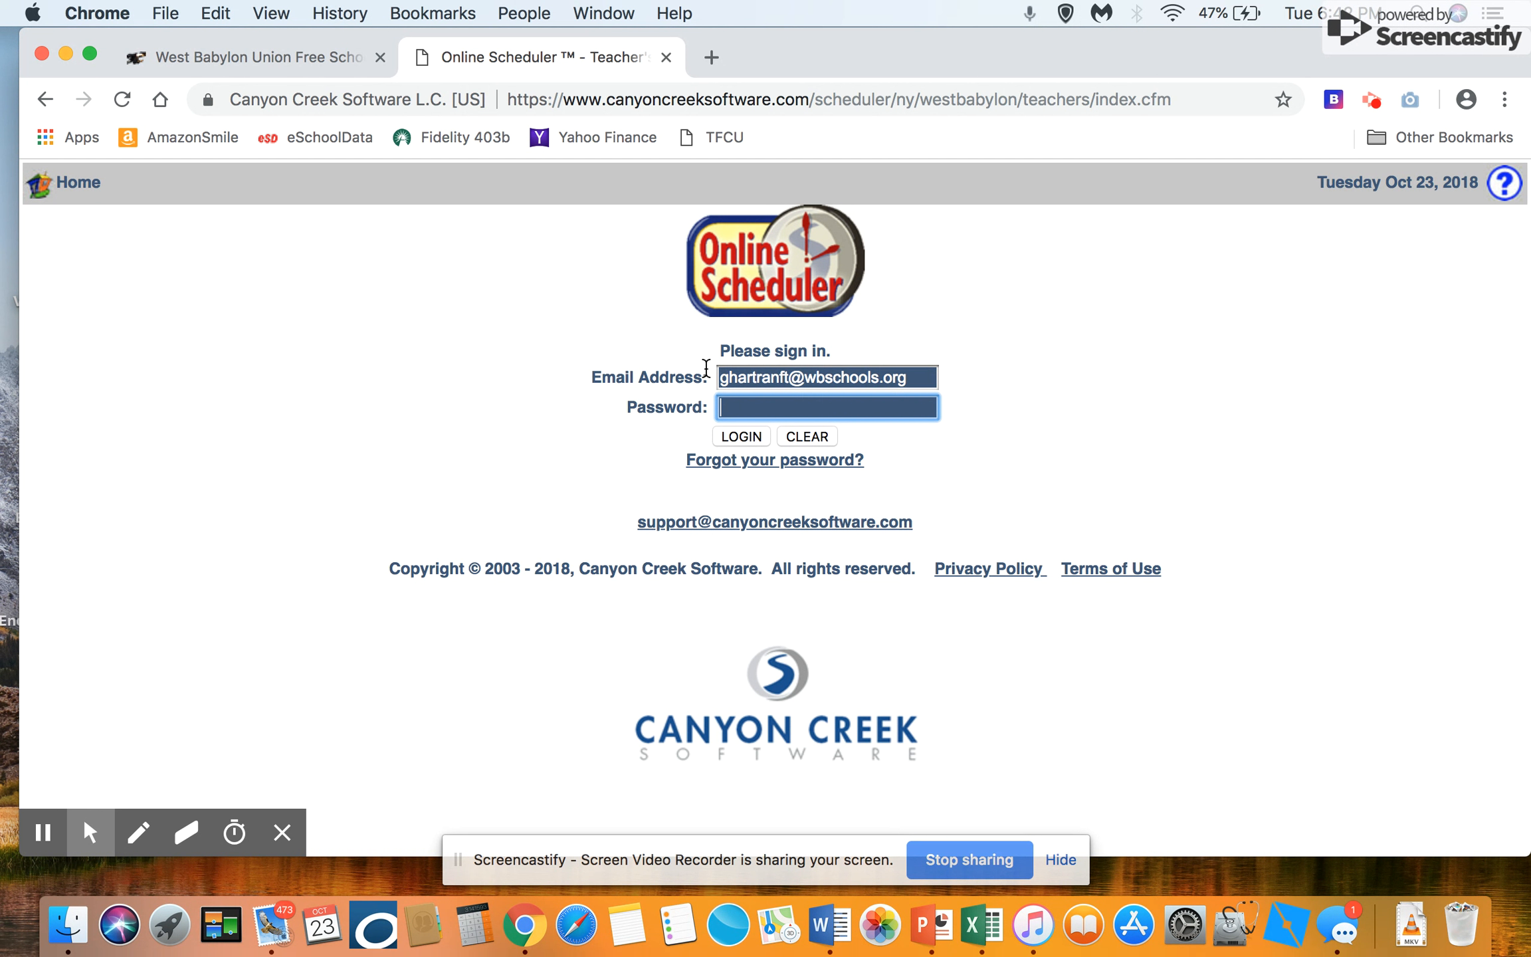
{"action": "type", "text": "•••••••"}
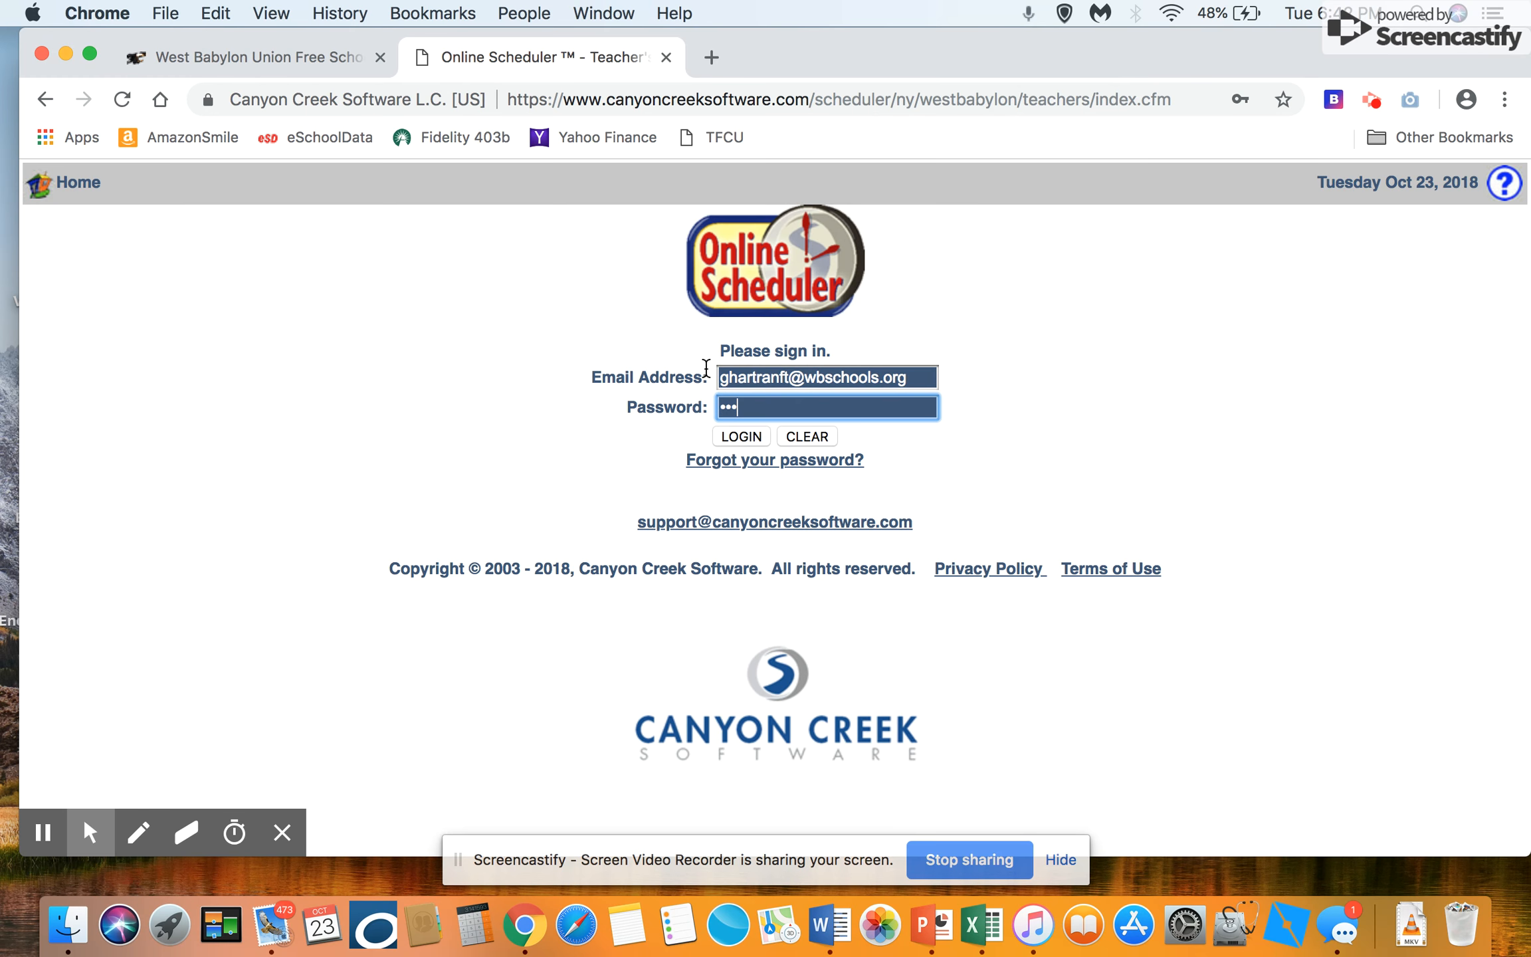
{"action": "type", "text": "•••"}
{"action": "left_click", "coordinate": [734, 436]}
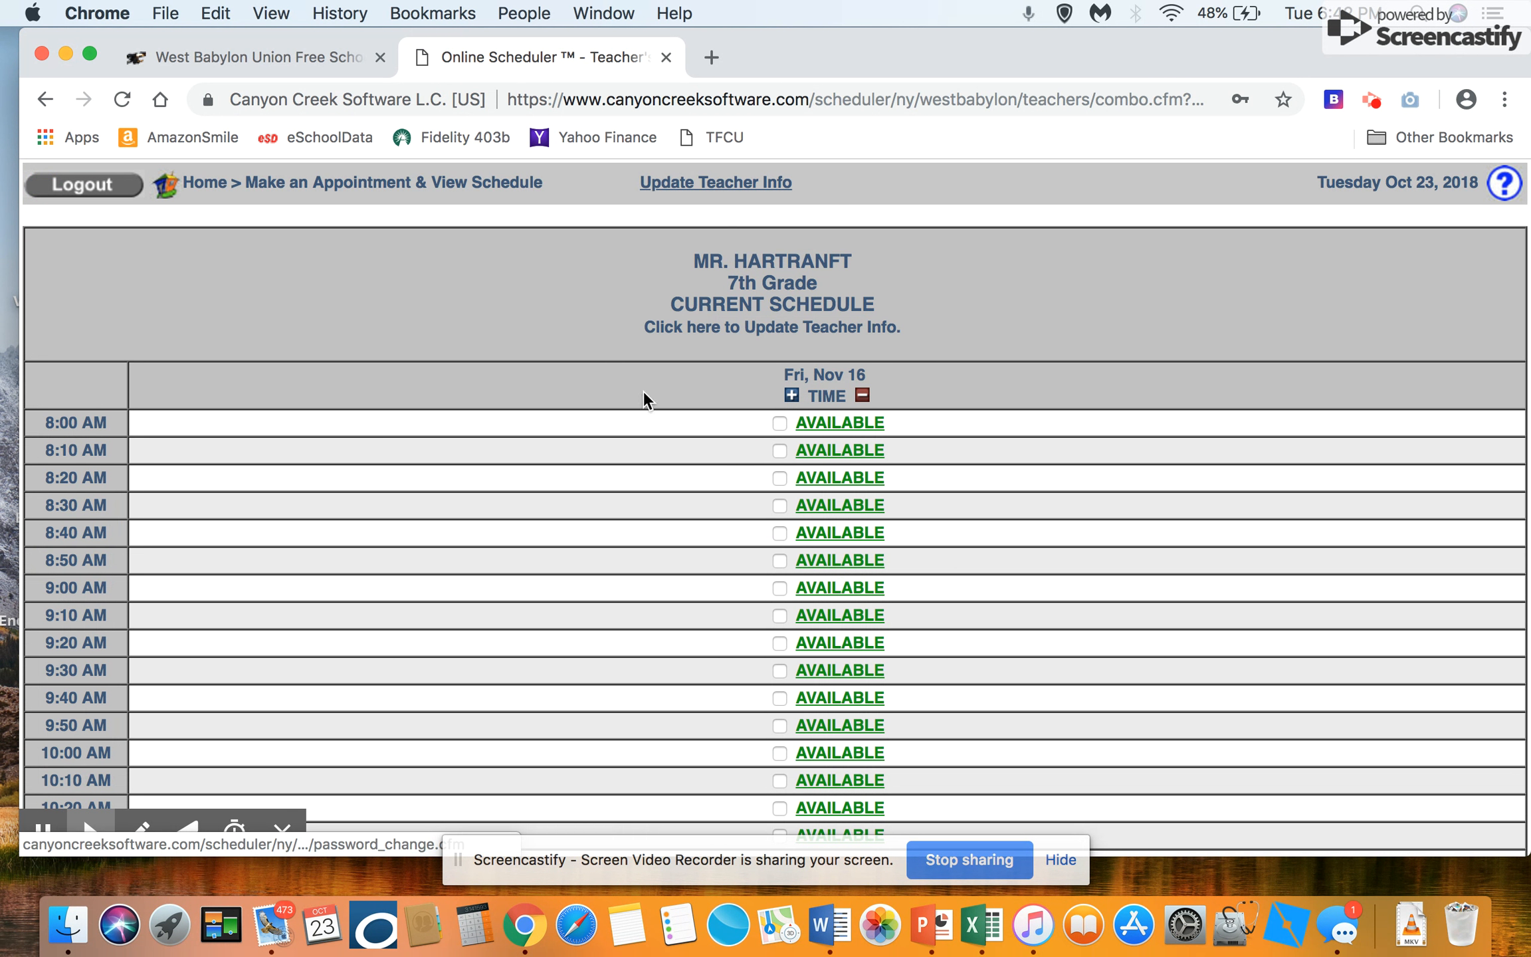
Step: Open the teacher info form, select 7th Grade as the grade, check the room number field and submit the info
{"action": "left_click", "coordinate": [846, 332]}
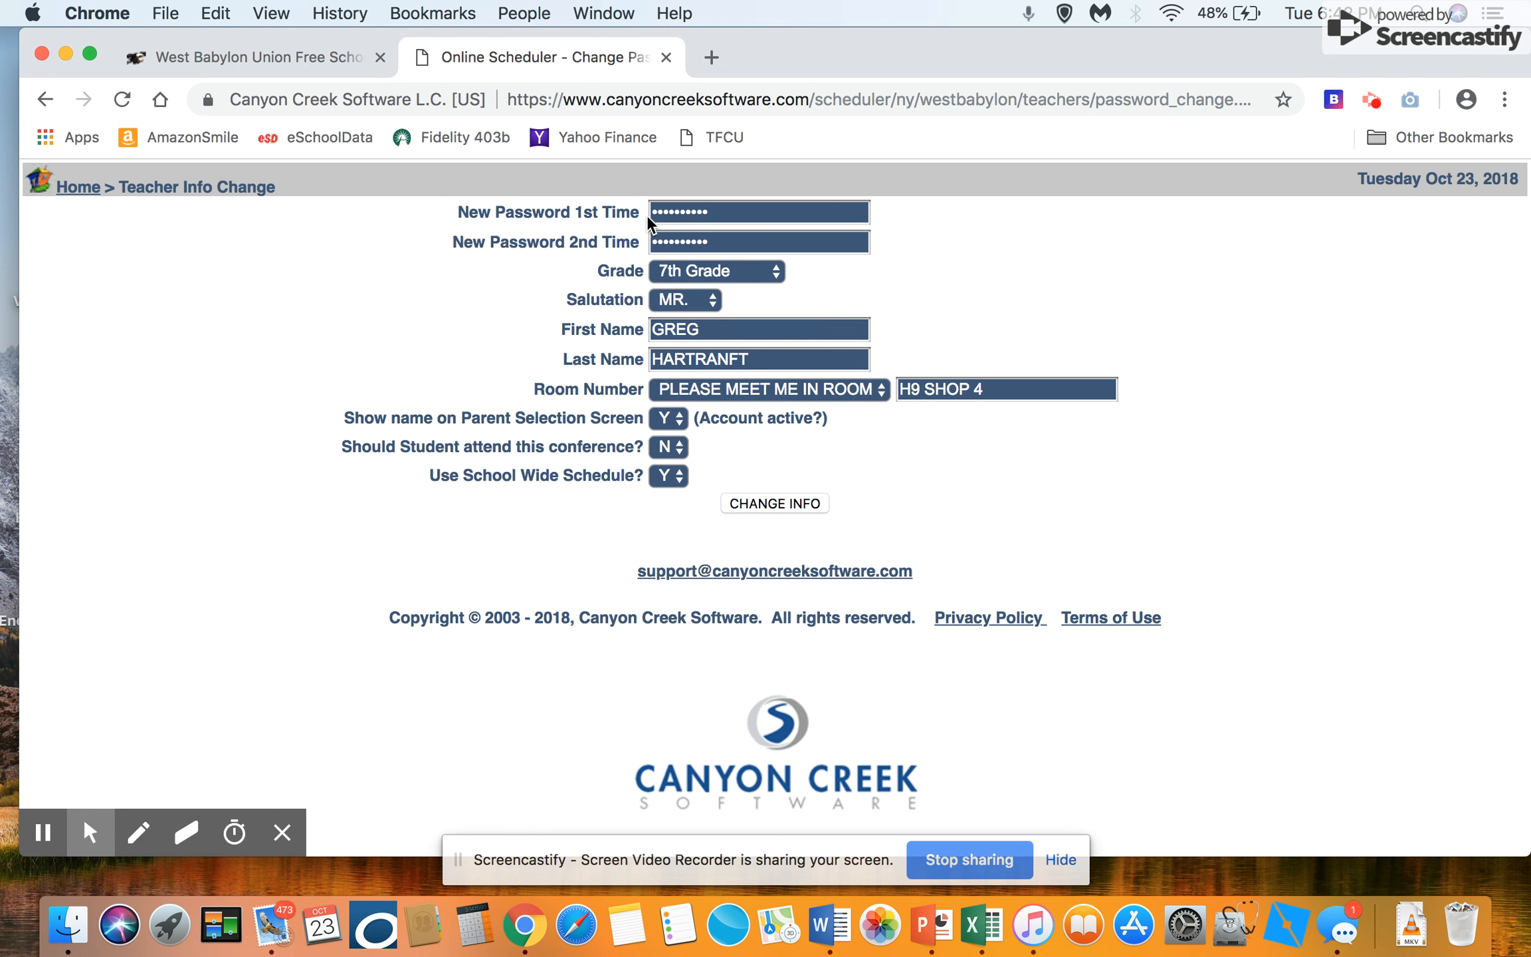
{"action": "left_click", "coordinate": [778, 270]}
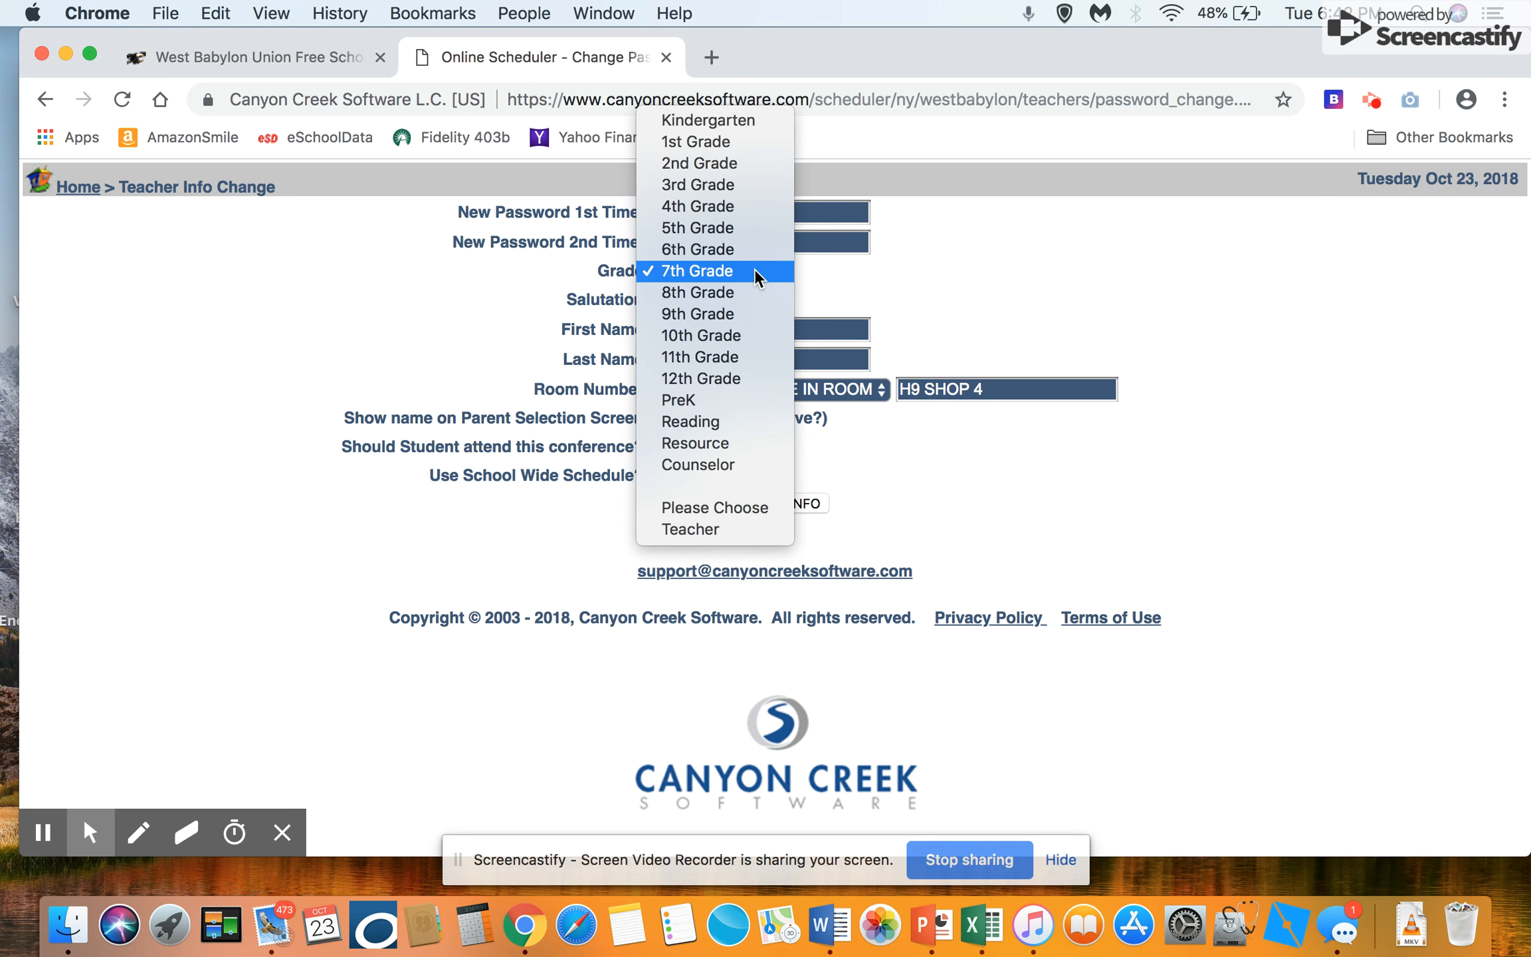
{"action": "left_click", "coordinate": [756, 272]}
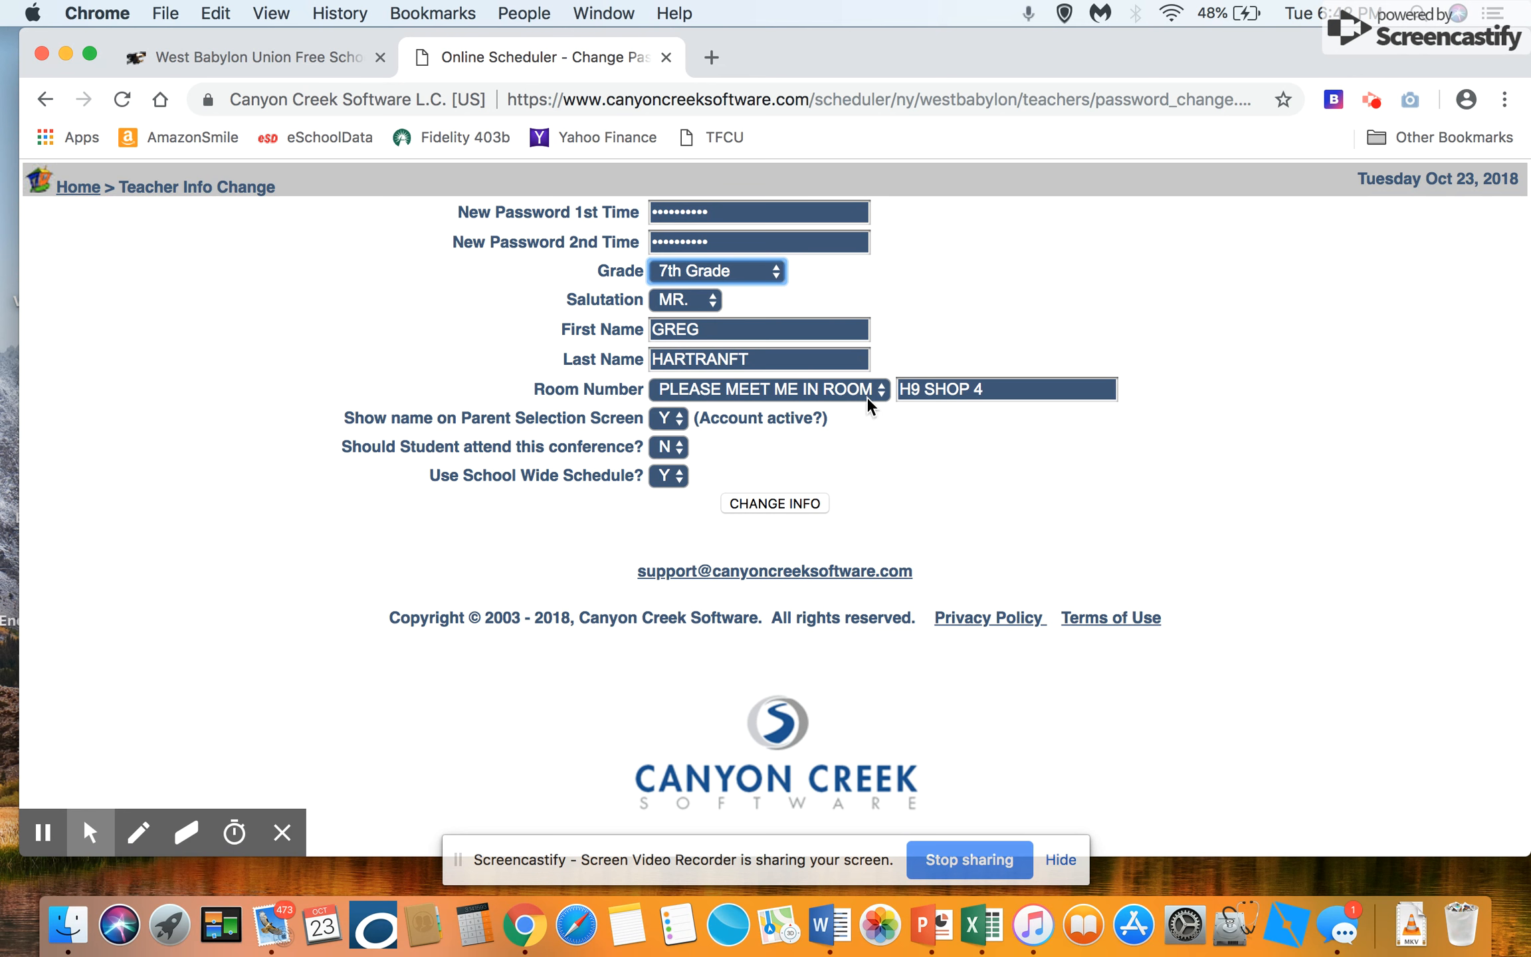
{"action": "left_click", "coordinate": [989, 391]}
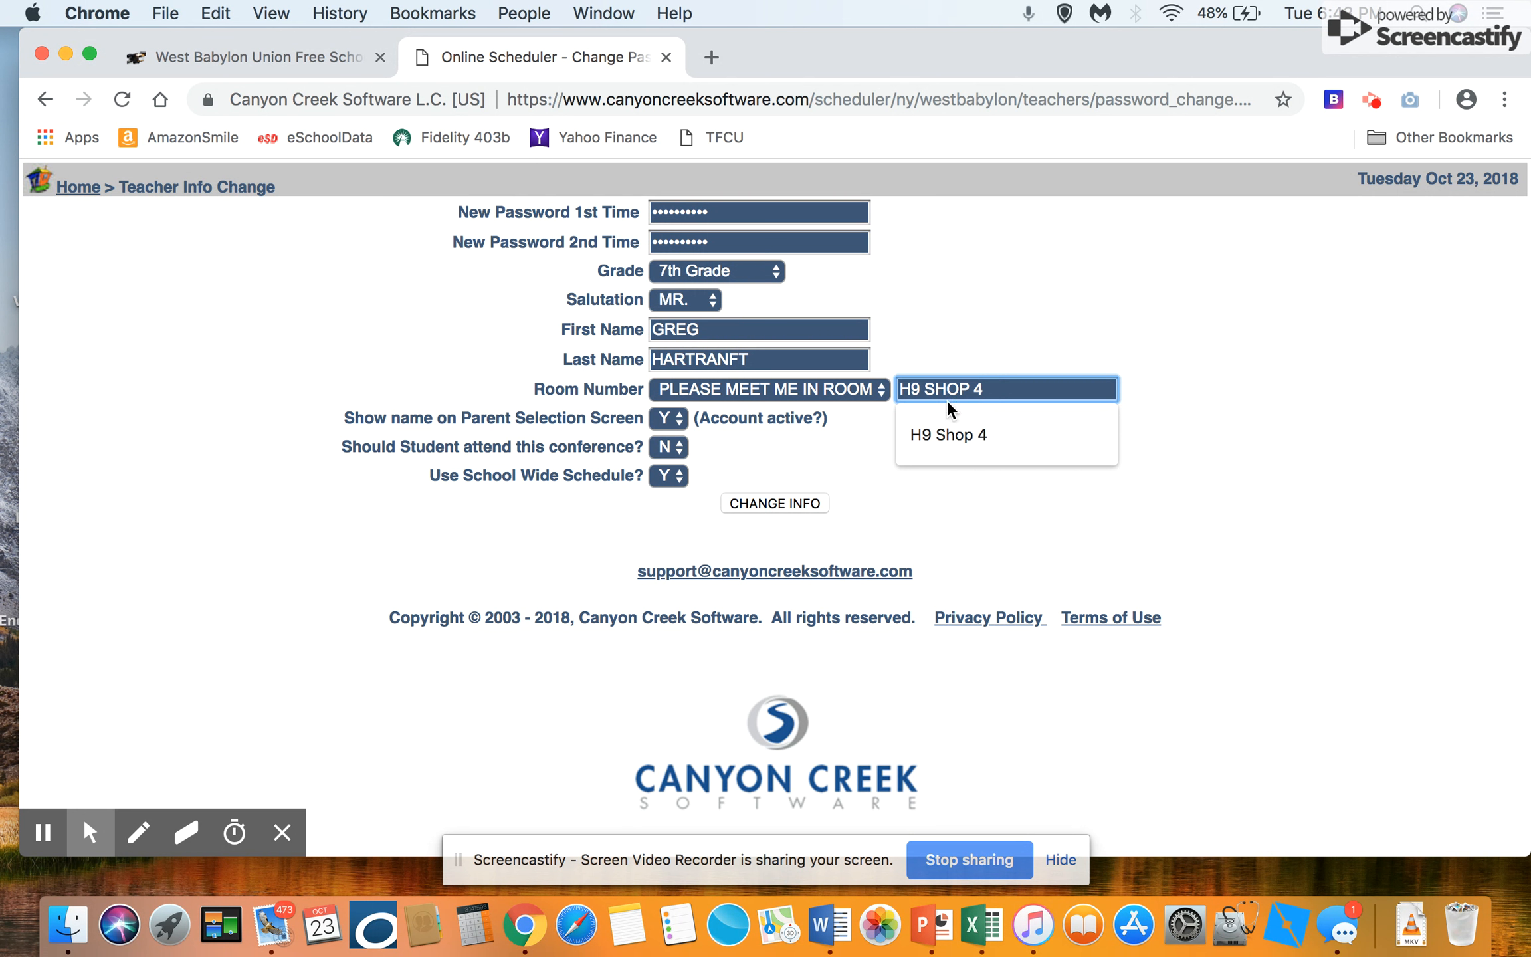
{"action": "left_click", "coordinate": [718, 446]}
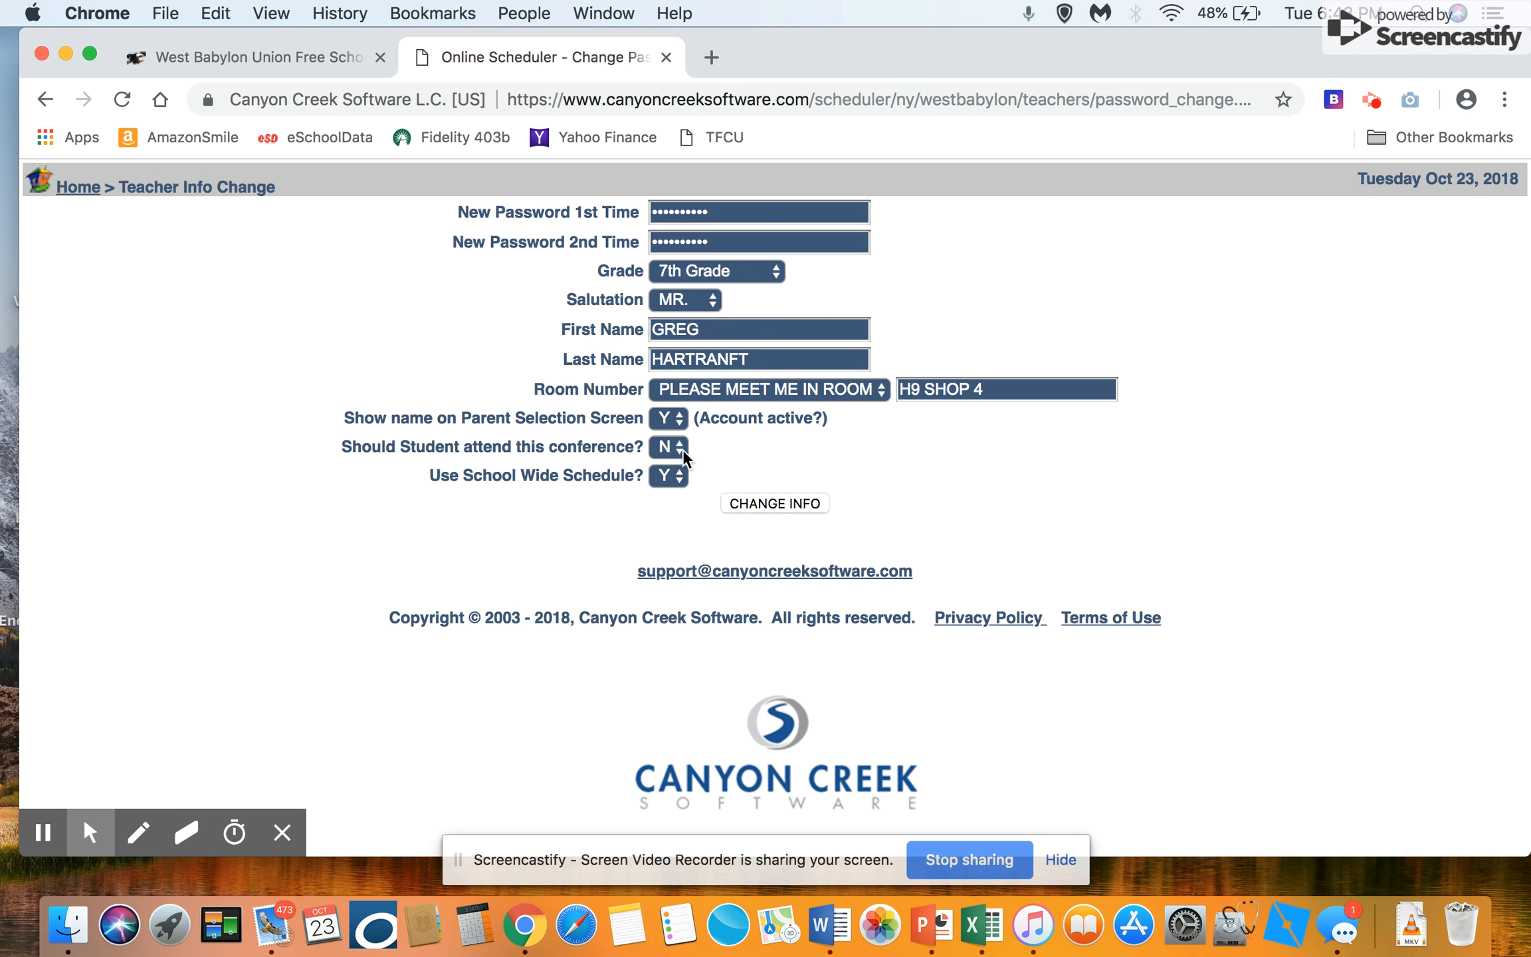
{"action": "left_click", "coordinate": [777, 503]}
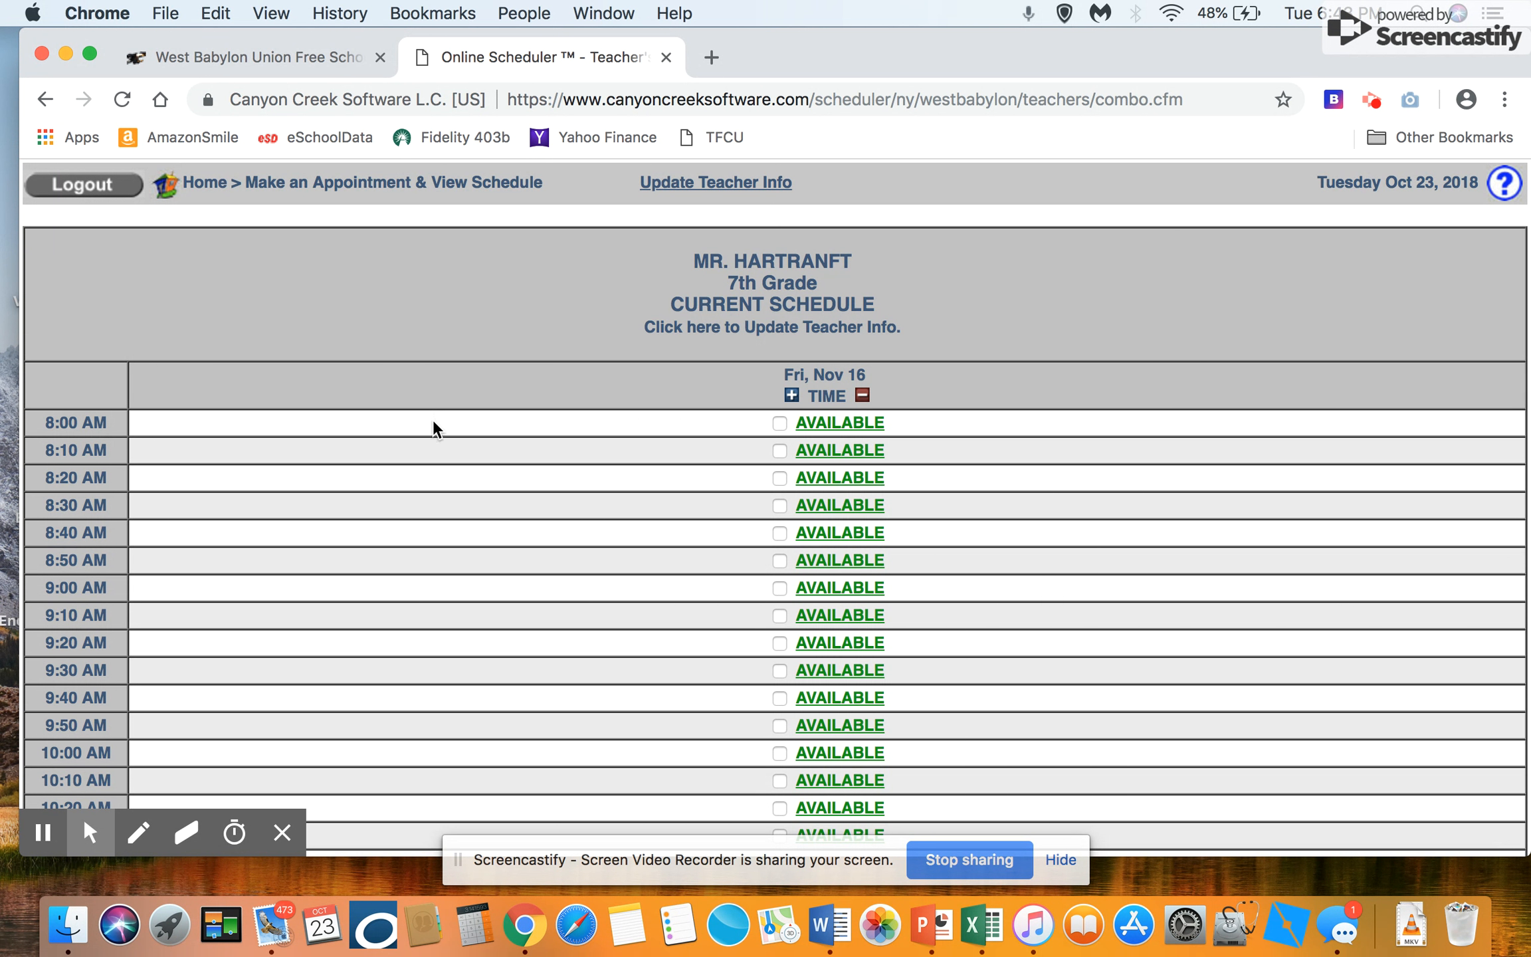
Step: Block out the 12:10 PM through 1:10 PM time slots in the Friday, November 16 schedule
{"action": "scroll", "coordinate": [433, 422], "scroll_direction": "down", "scroll_amount": 7}
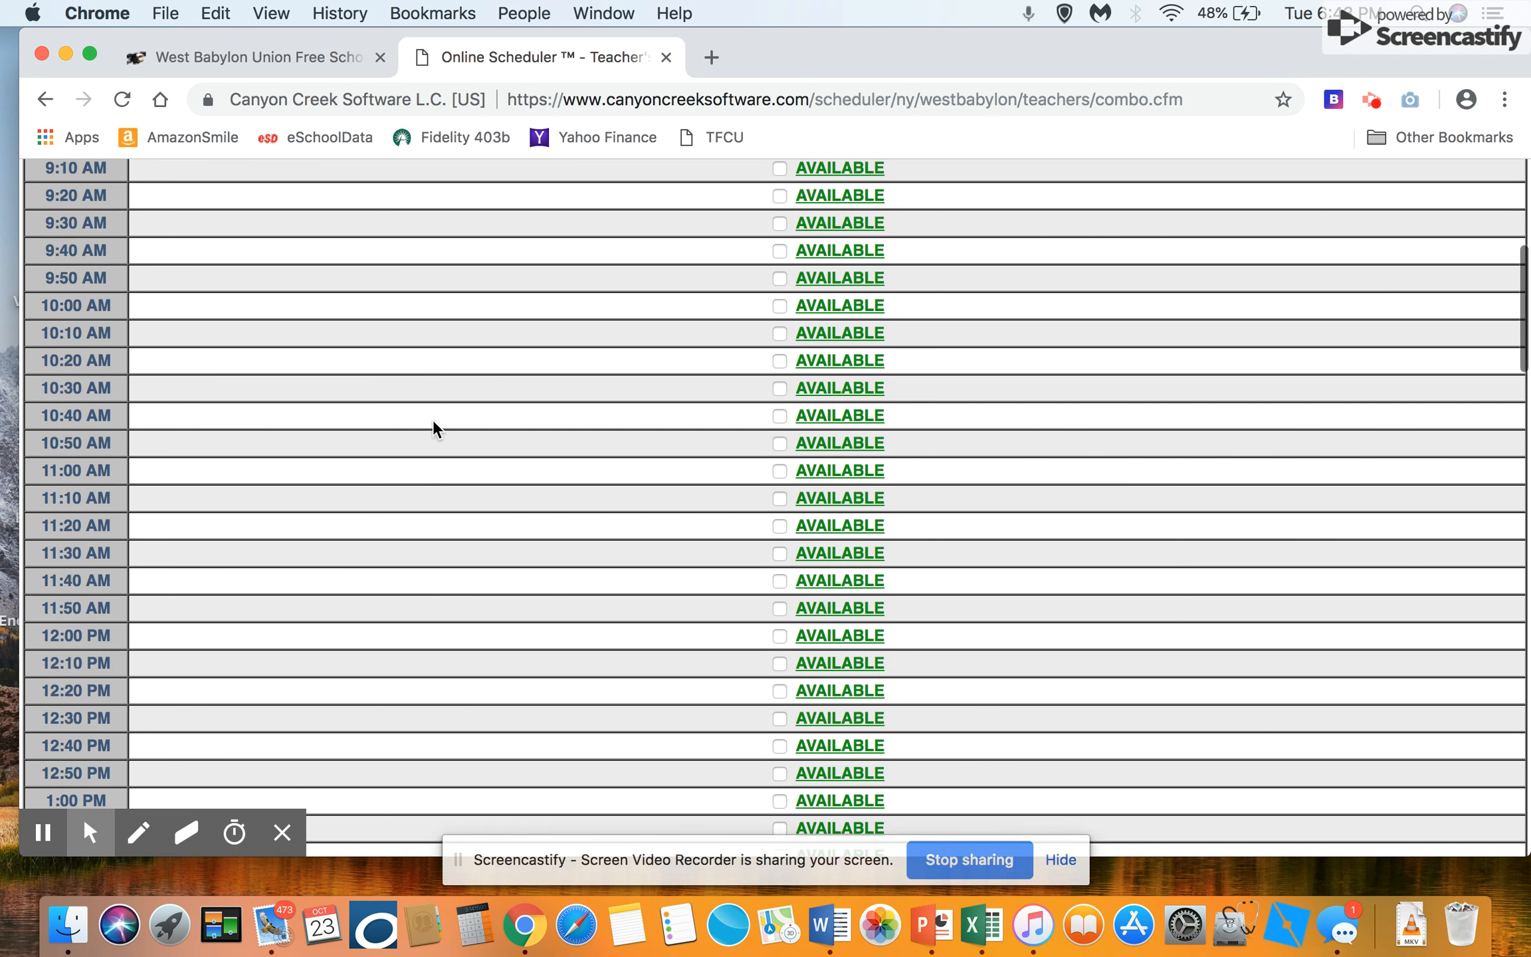
{"action": "scroll", "coordinate": [433, 421], "scroll_direction": "down", "scroll_amount": 20}
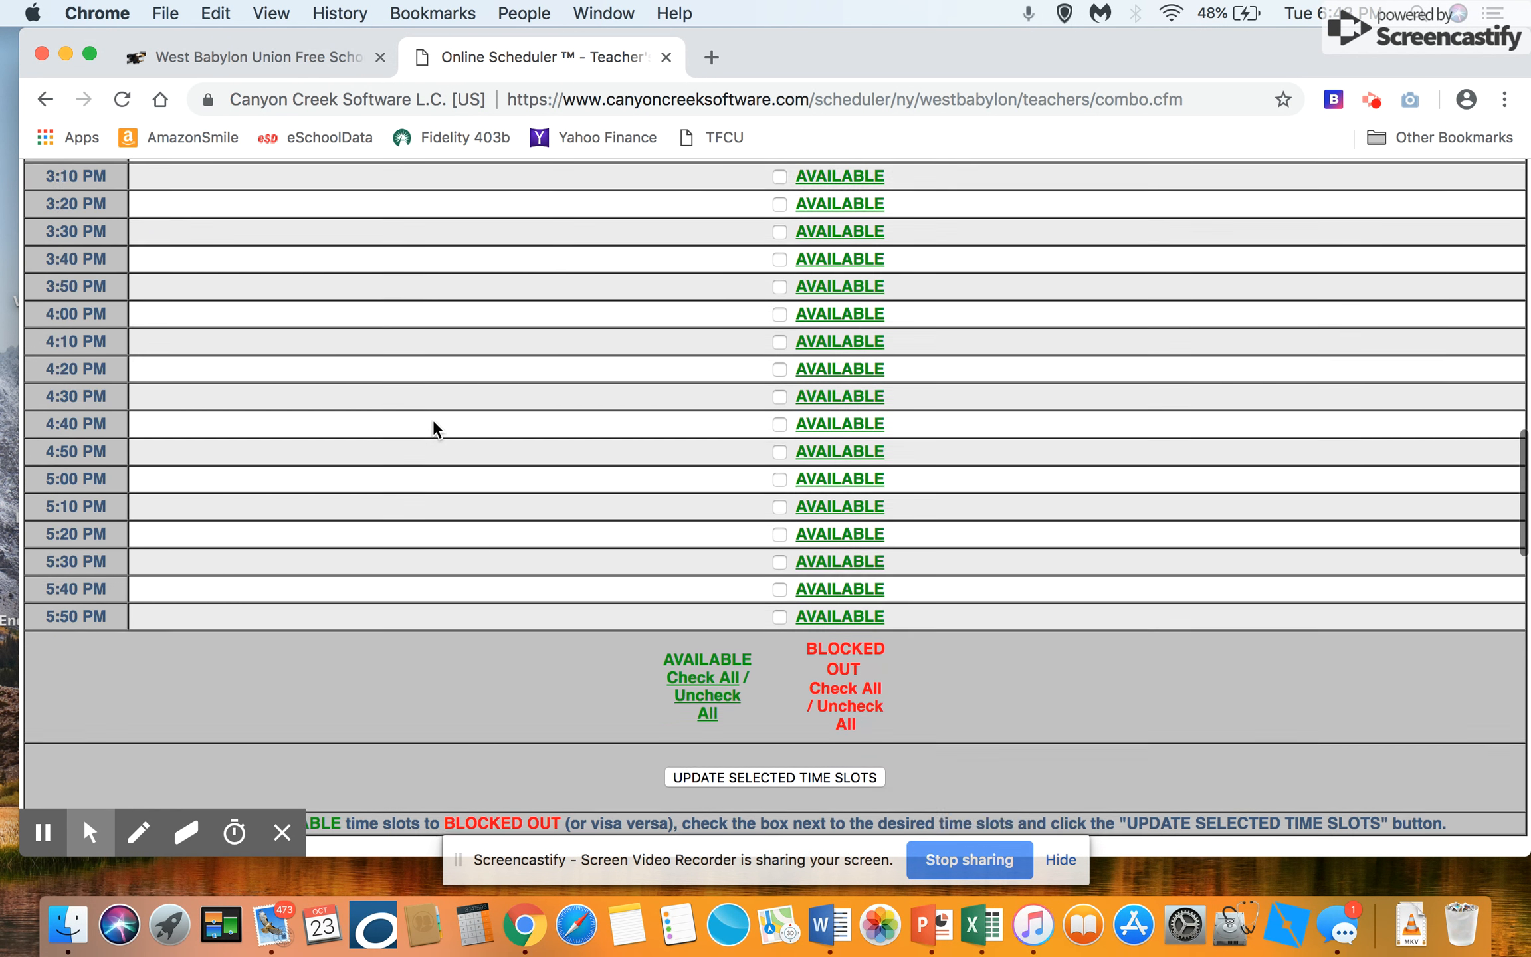
{"action": "scroll", "coordinate": [433, 425], "scroll_direction": "down", "scroll_amount": 1}
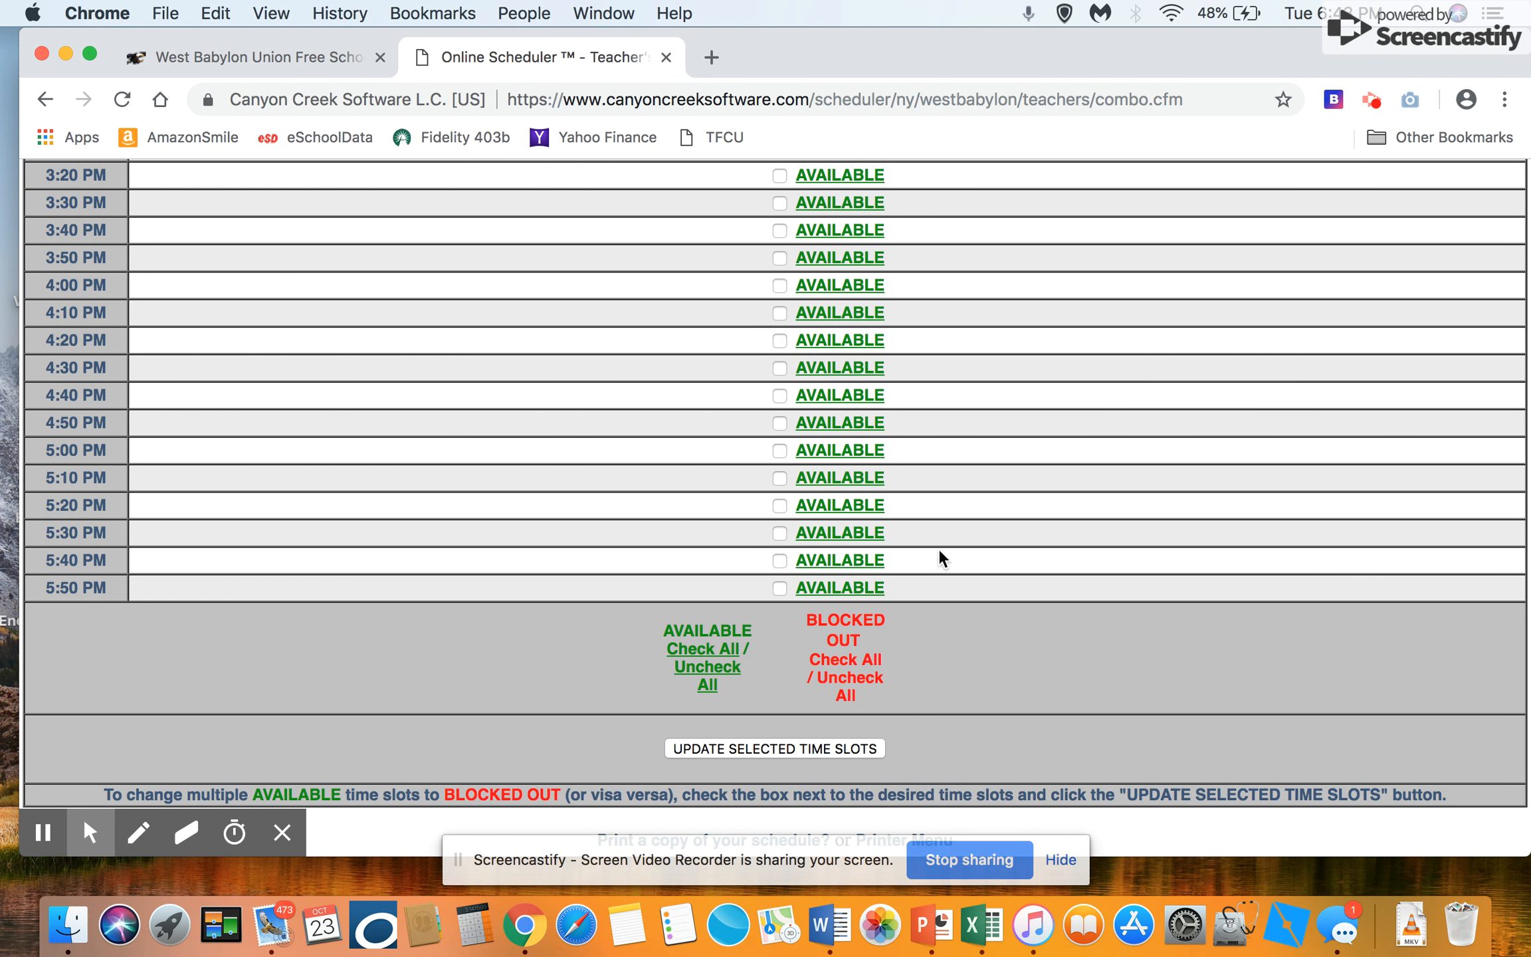
{"action": "scroll", "coordinate": [939, 550], "scroll_direction": "up", "scroll_amount": 13}
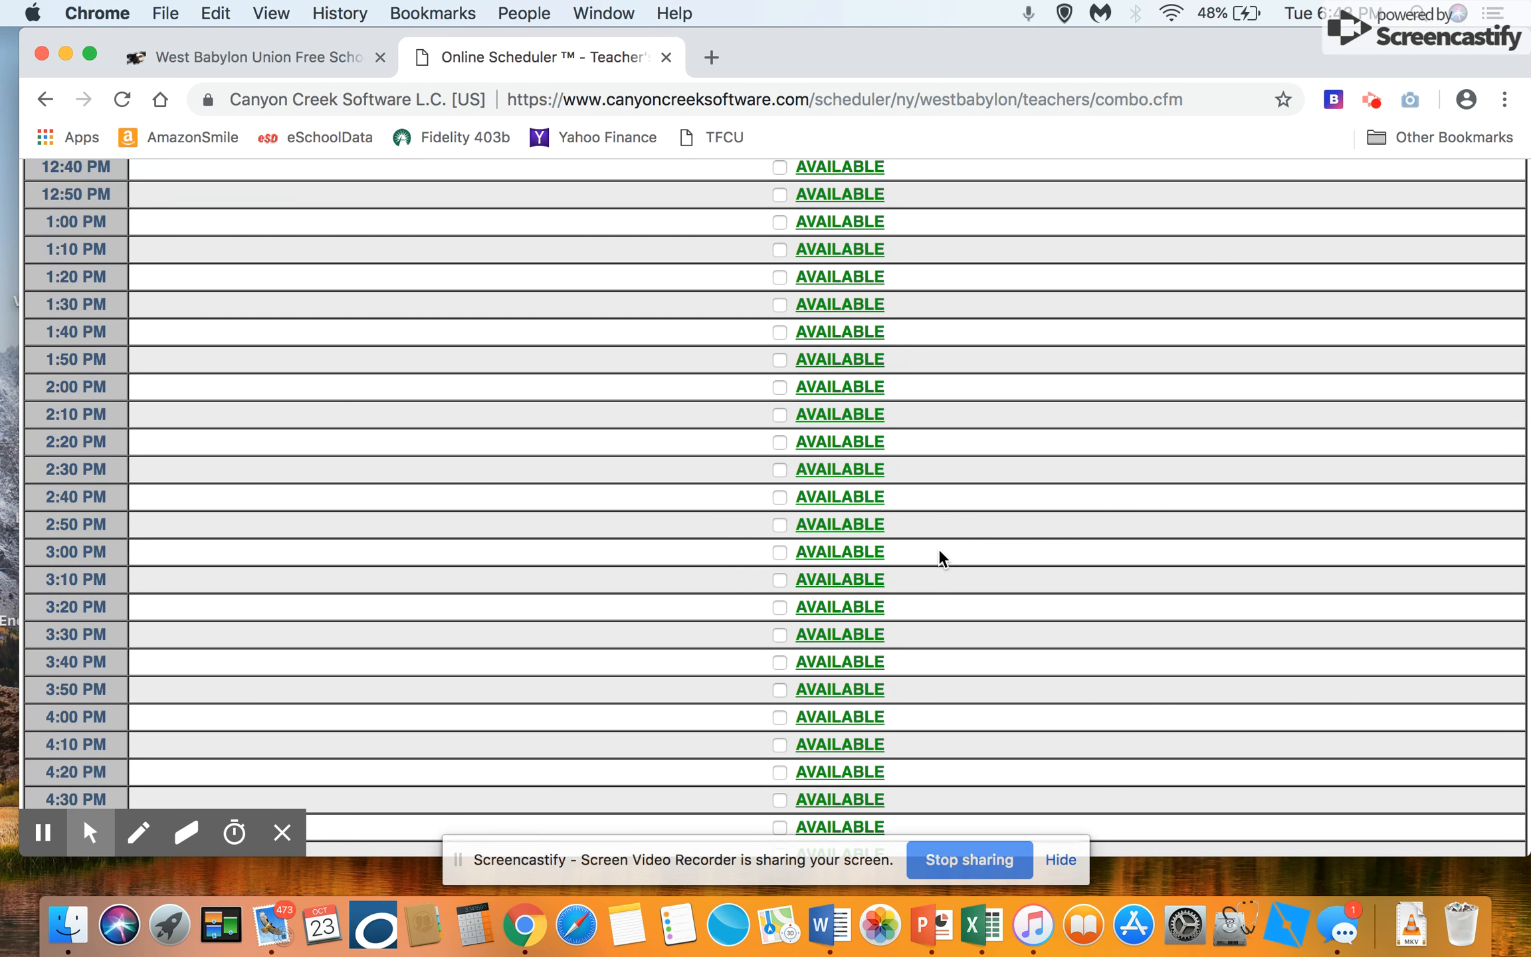
{"action": "scroll", "coordinate": [938, 551], "scroll_direction": "up", "scroll_amount": 8}
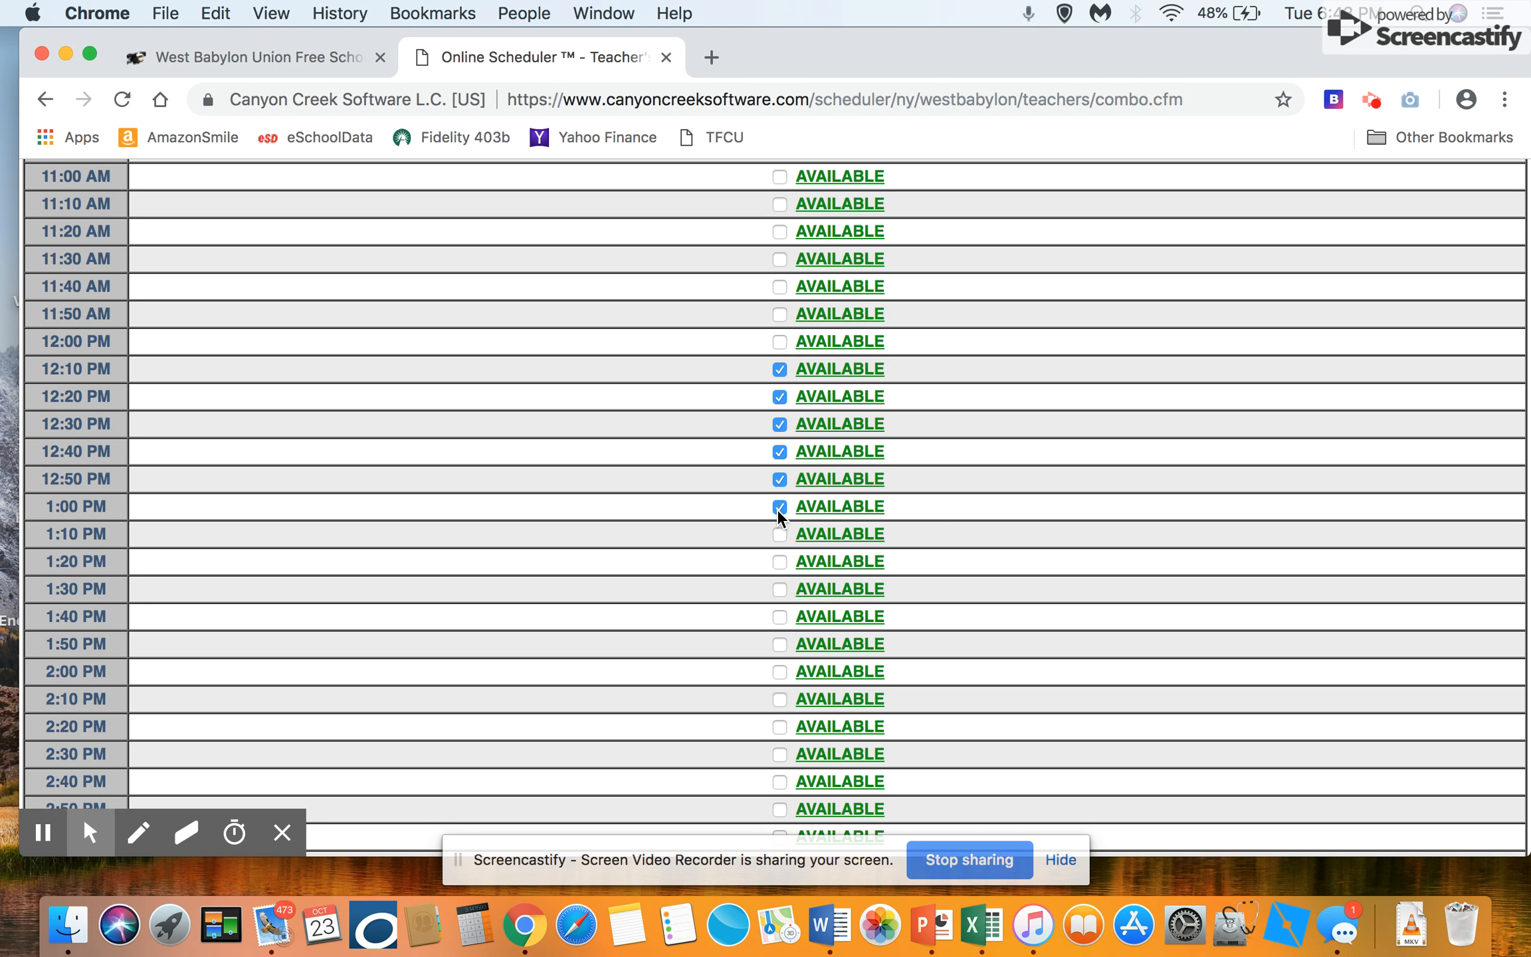
{"action": "left_click", "coordinate": [780, 534]}
{"action": "scroll", "coordinate": [932, 502], "scroll_direction": "down", "scroll_amount": 5}
{"action": "scroll", "coordinate": [934, 500], "scroll_direction": "down", "scroll_amount": 10}
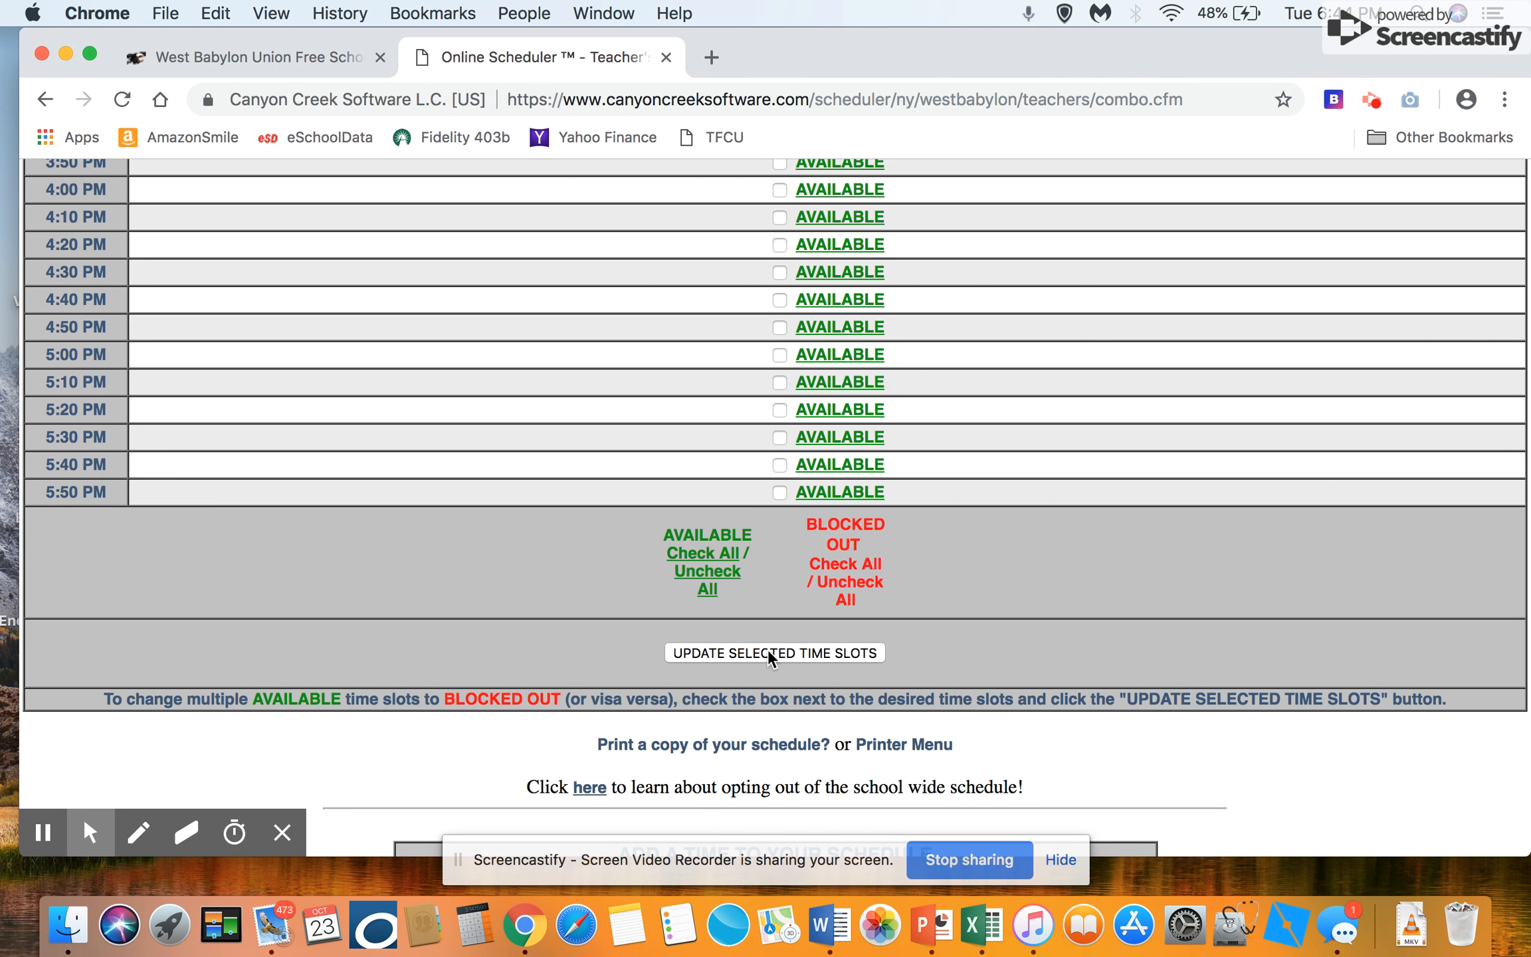
{"action": "left_click", "coordinate": [805, 654]}
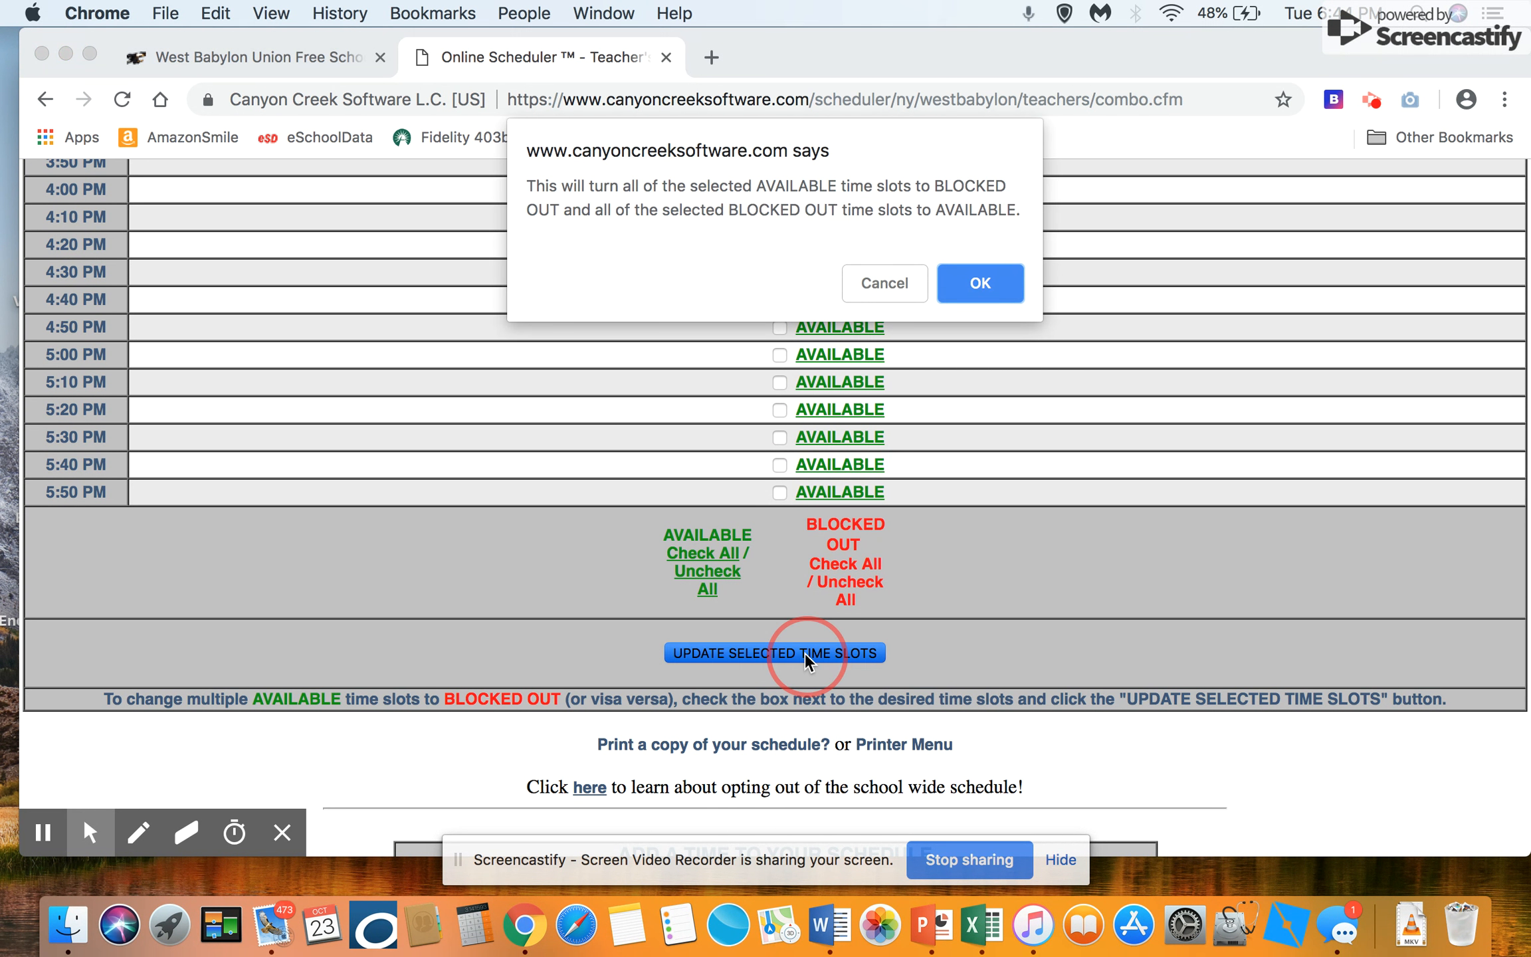
{"action": "left_click", "coordinate": [979, 283]}
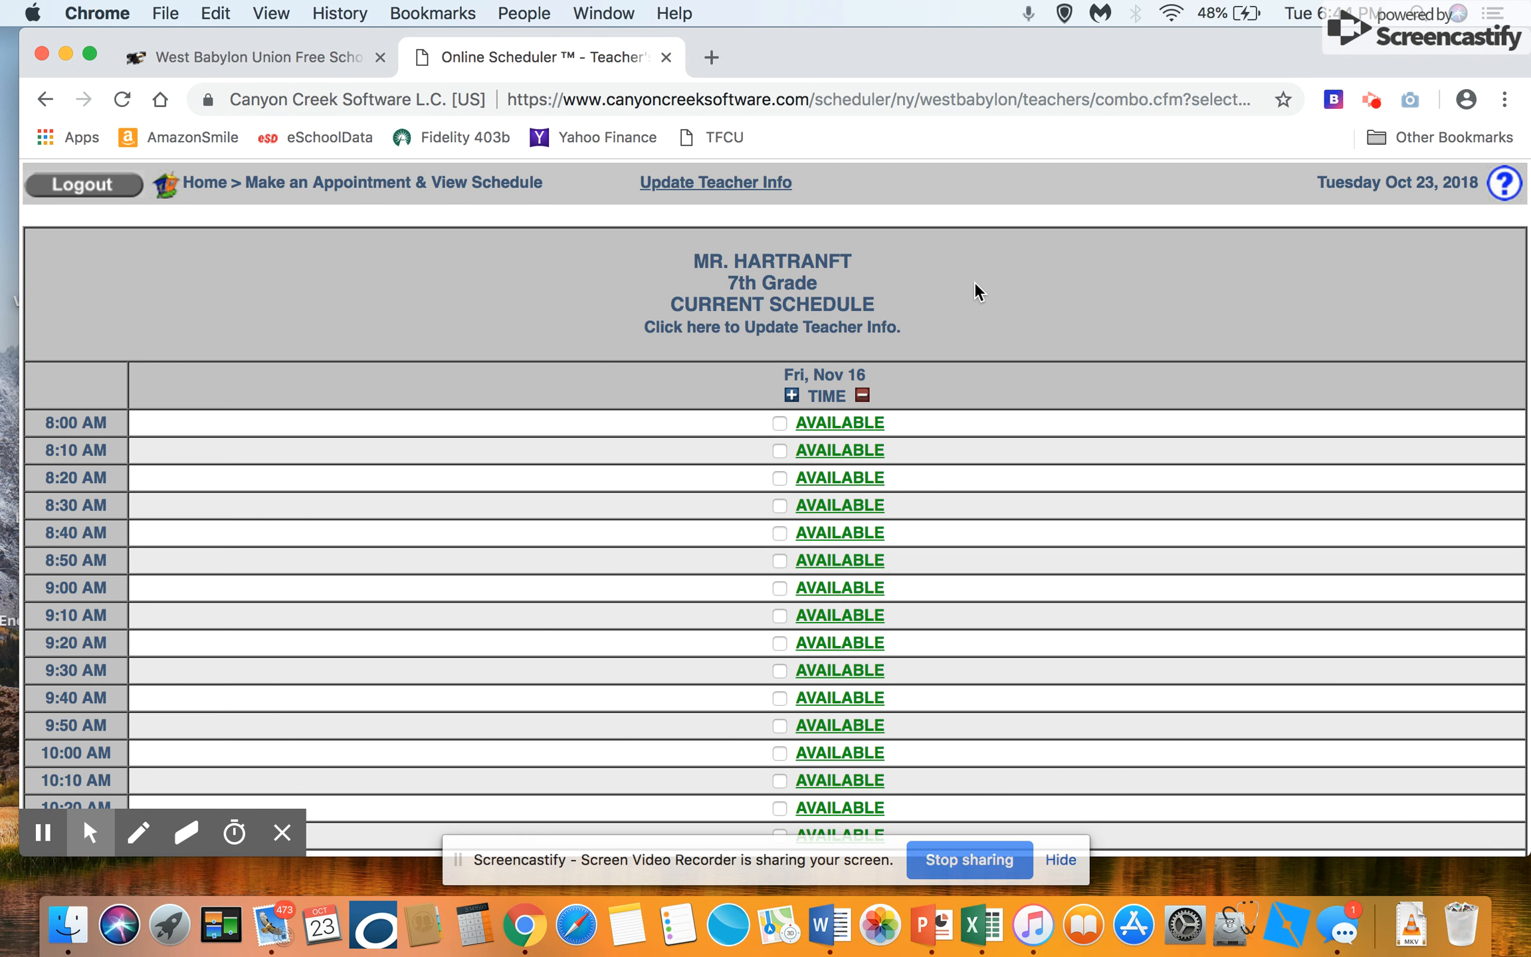
Step: Block out the 2:10 PM through 2:50 PM time slots in the Friday, November 16 schedule
{"action": "scroll", "coordinate": [1023, 526], "scroll_direction": "down", "scroll_amount": 5}
{"action": "scroll", "coordinate": [1023, 523], "scroll_direction": "down", "scroll_amount": 12}
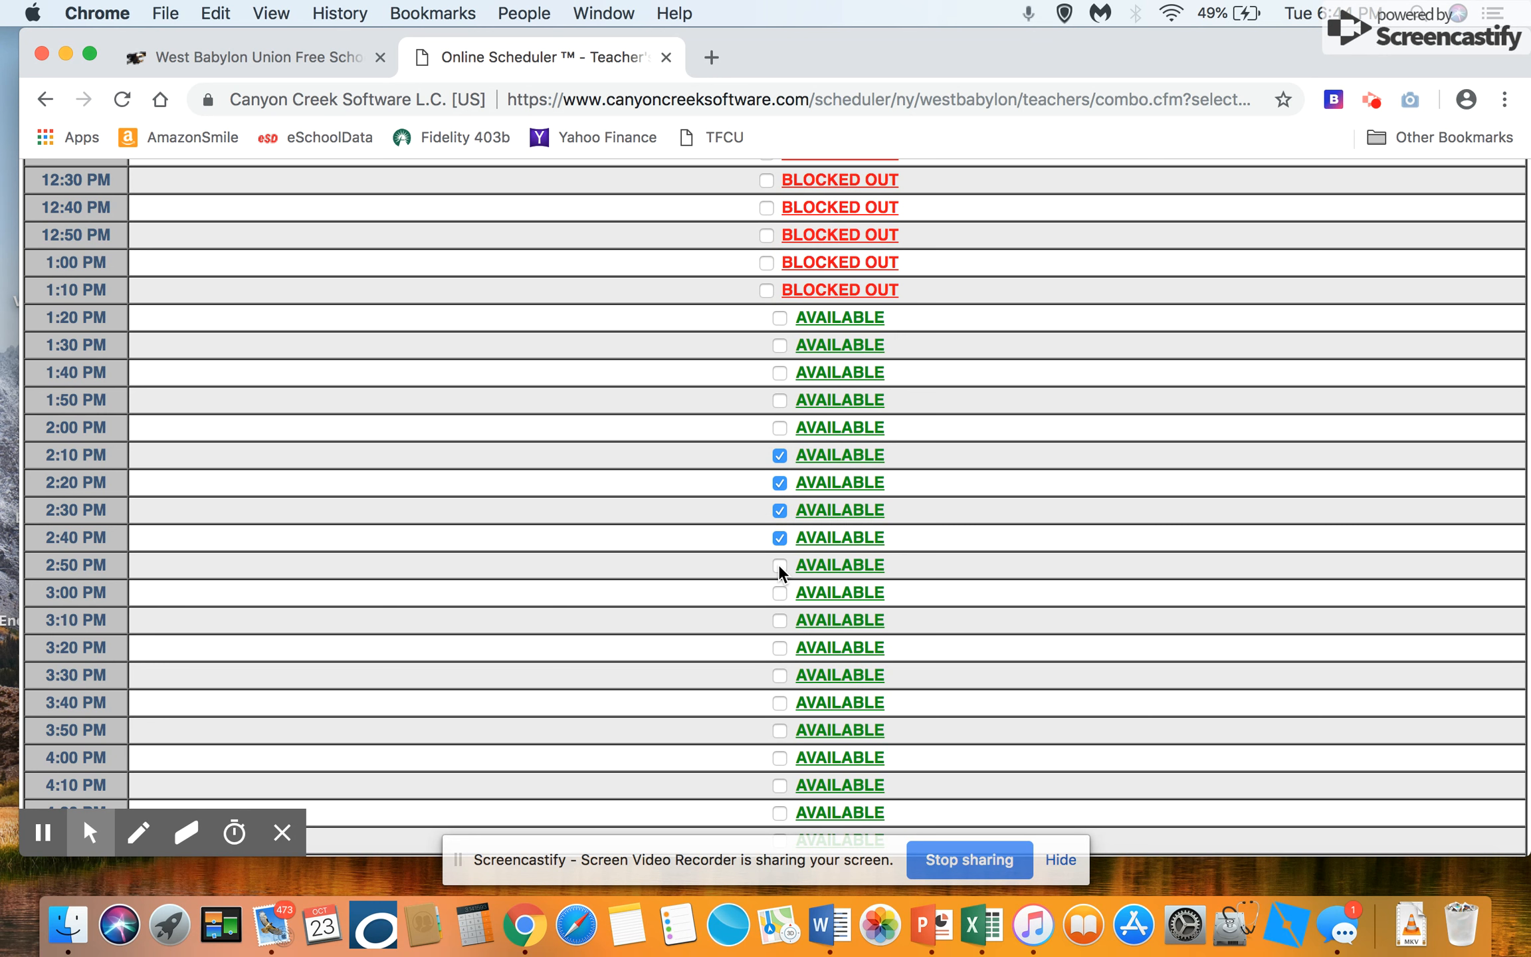
{"action": "scroll", "coordinate": [967, 632], "scroll_direction": "down", "scroll_amount": 5}
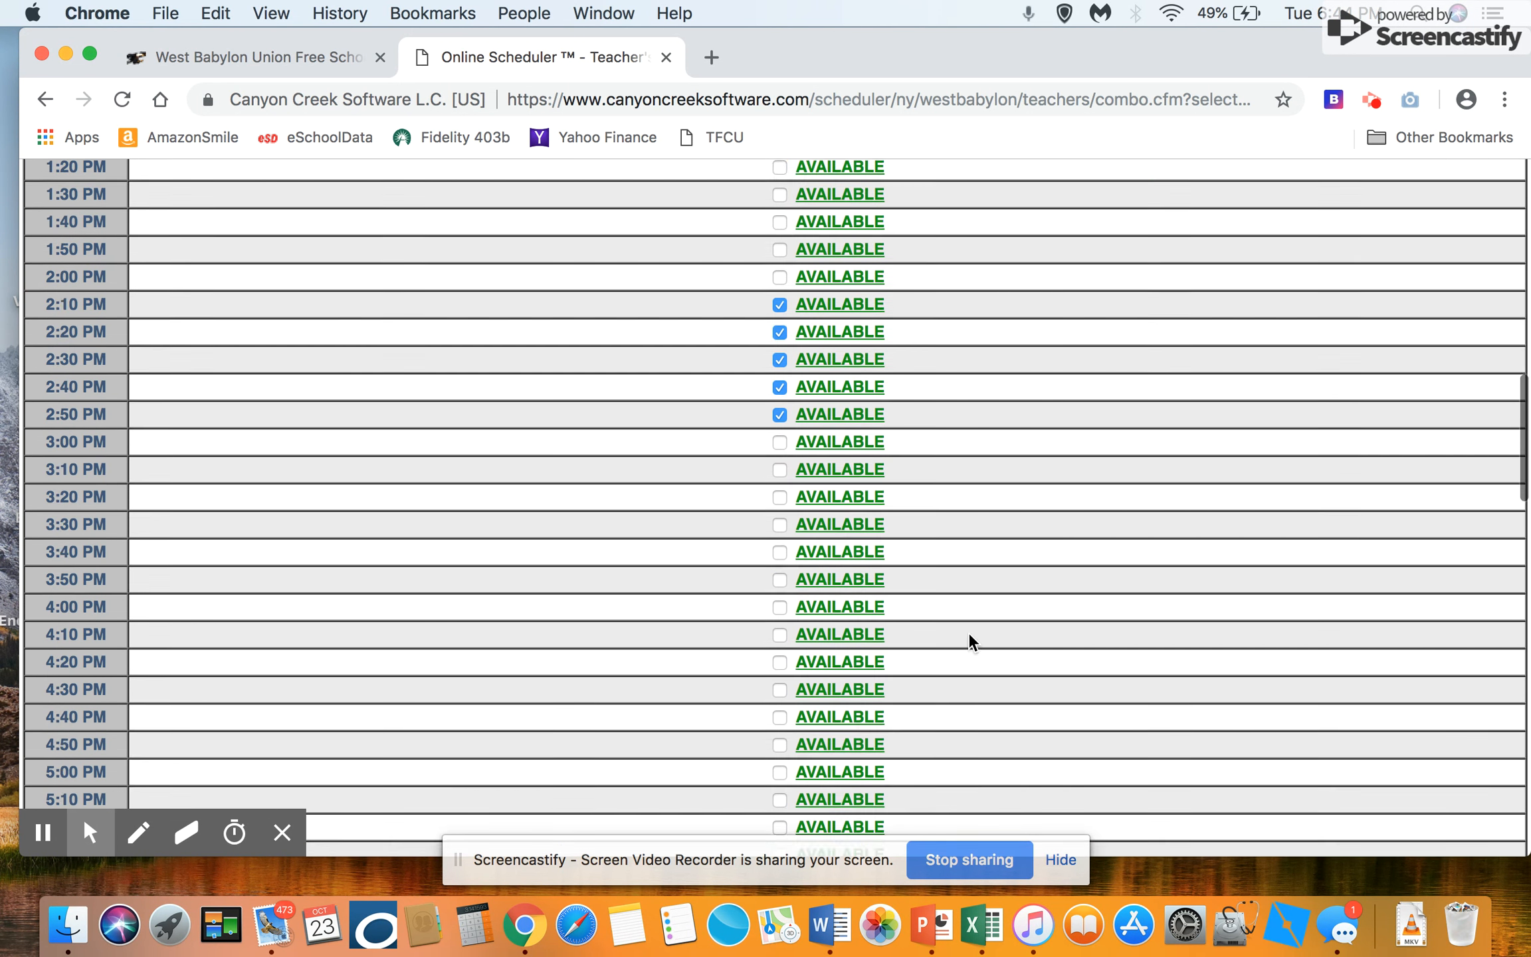
{"action": "scroll", "coordinate": [969, 639], "scroll_direction": "down", "scroll_amount": 4}
{"action": "left_click", "coordinate": [809, 673]}
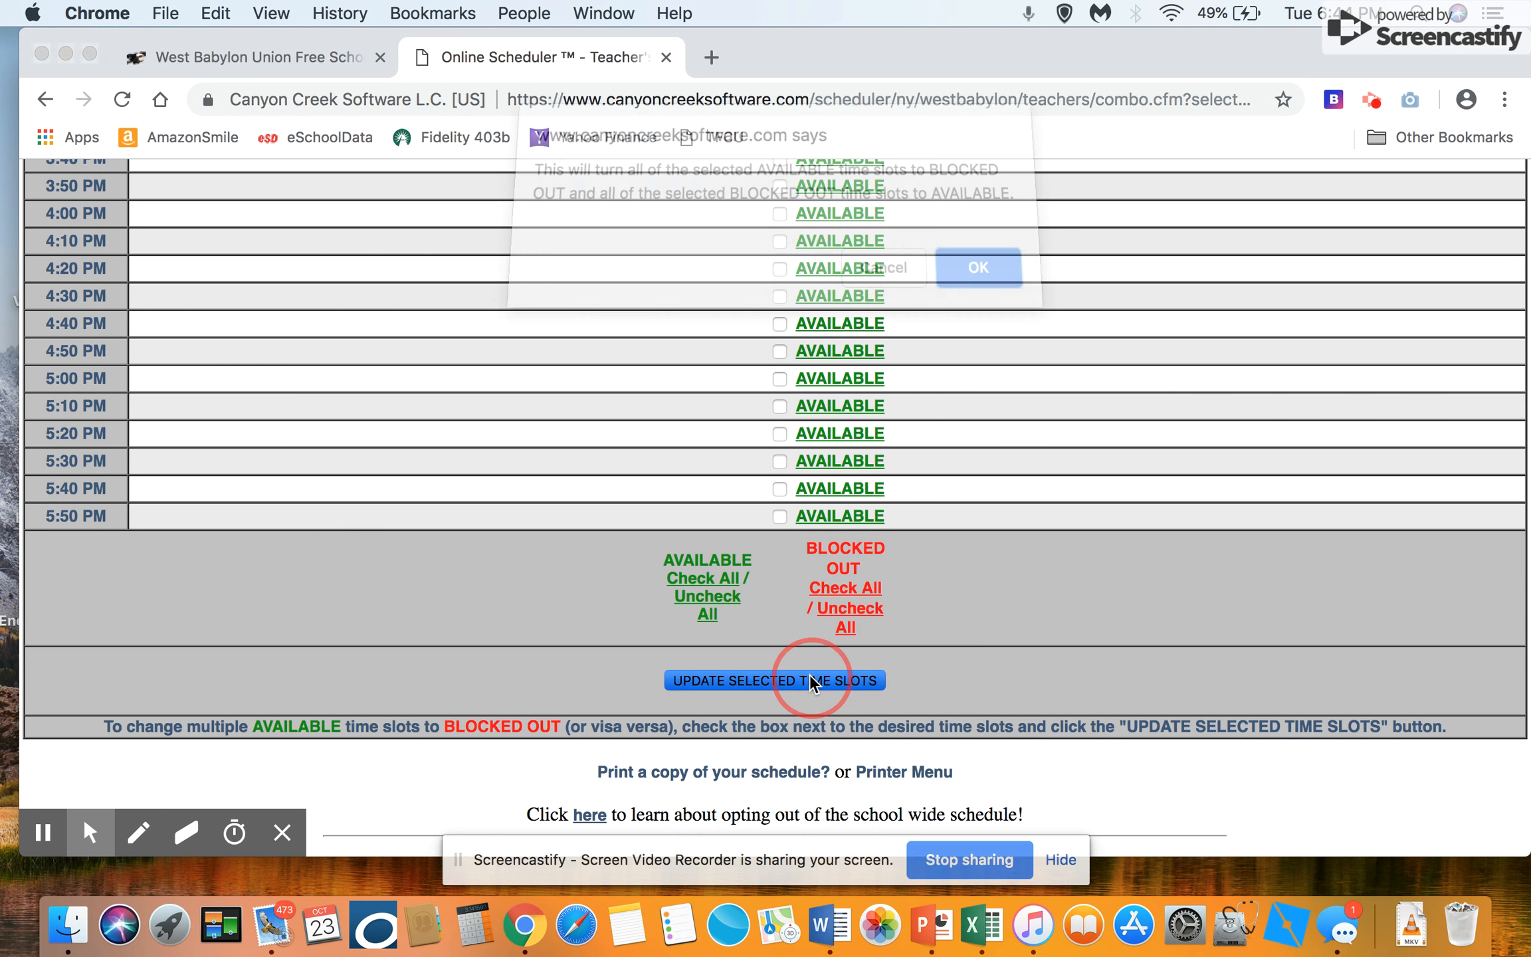
{"action": "left_click", "coordinate": [978, 288]}
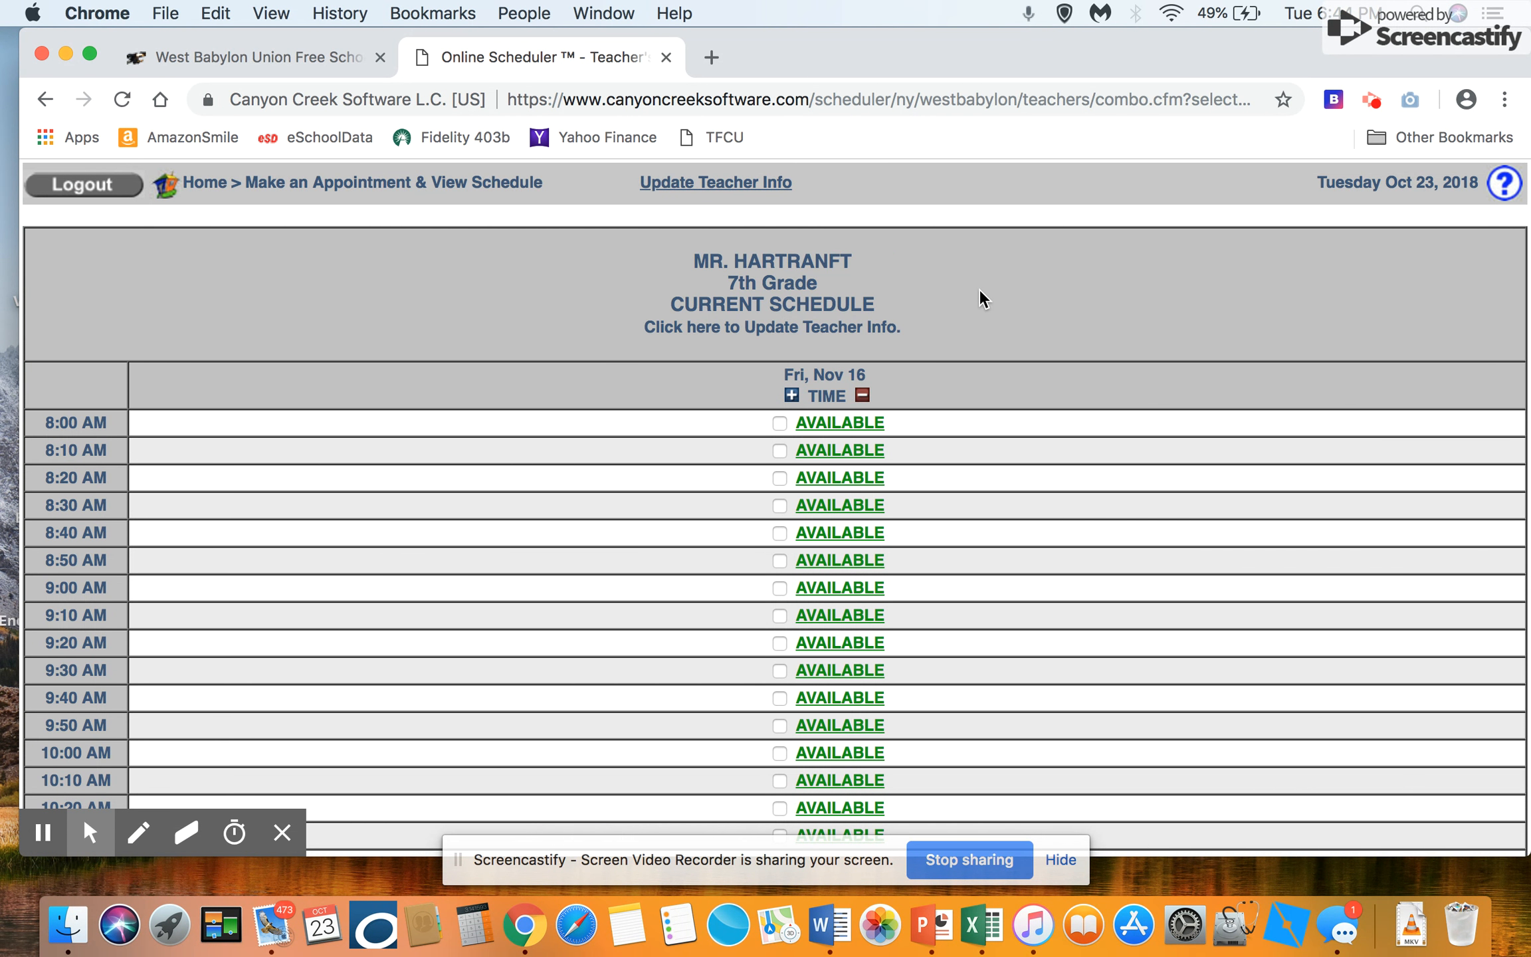
Step: Add an available 8:05 AM time on Friday 11/16/2018 to the schedule
{"action": "scroll", "coordinate": [979, 290], "scroll_direction": "down", "scroll_amount": 15}
{"action": "scroll", "coordinate": [980, 291], "scroll_direction": "down", "scroll_amount": 3}
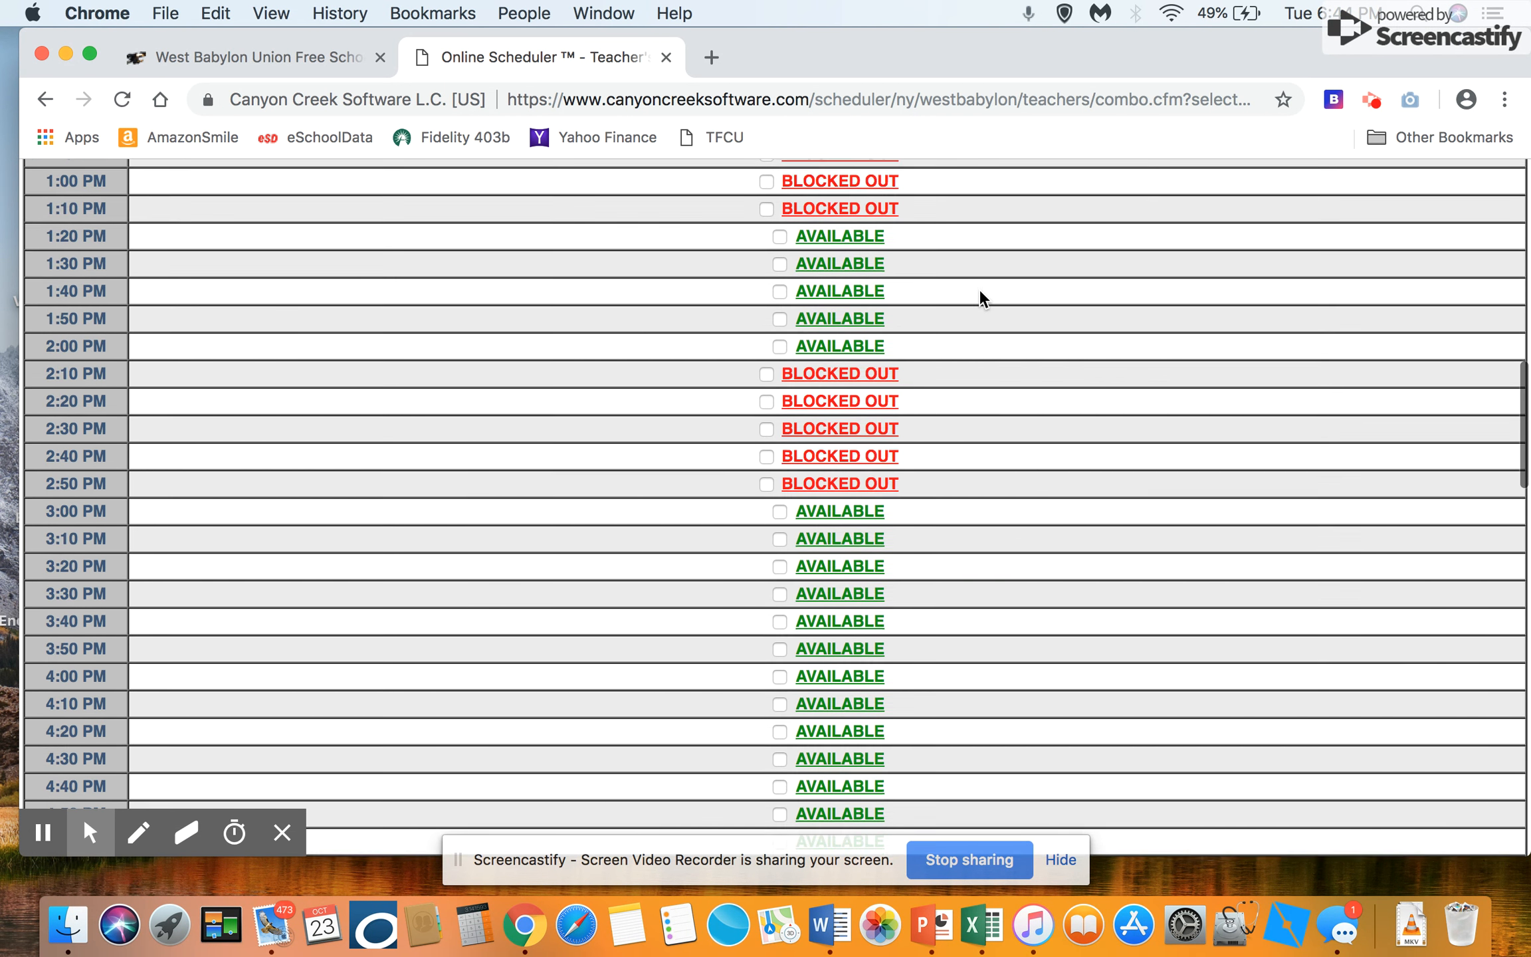
{"action": "scroll", "coordinate": [979, 291], "scroll_direction": "down", "scroll_amount": 10}
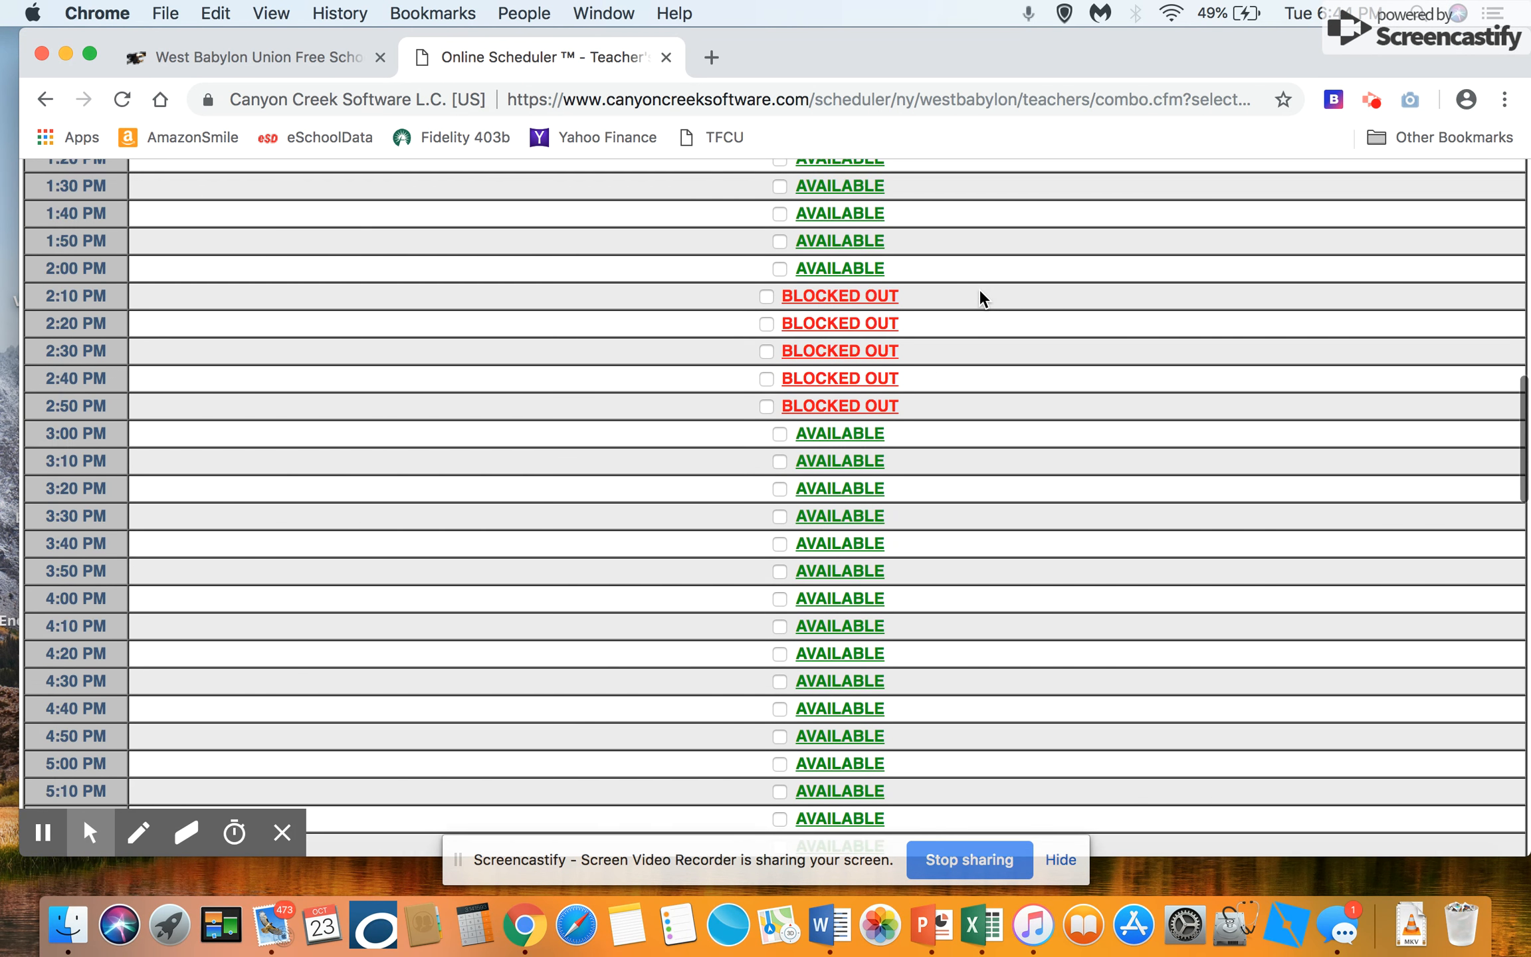
{"action": "scroll", "coordinate": [980, 291], "scroll_direction": "down", "scroll_amount": 2}
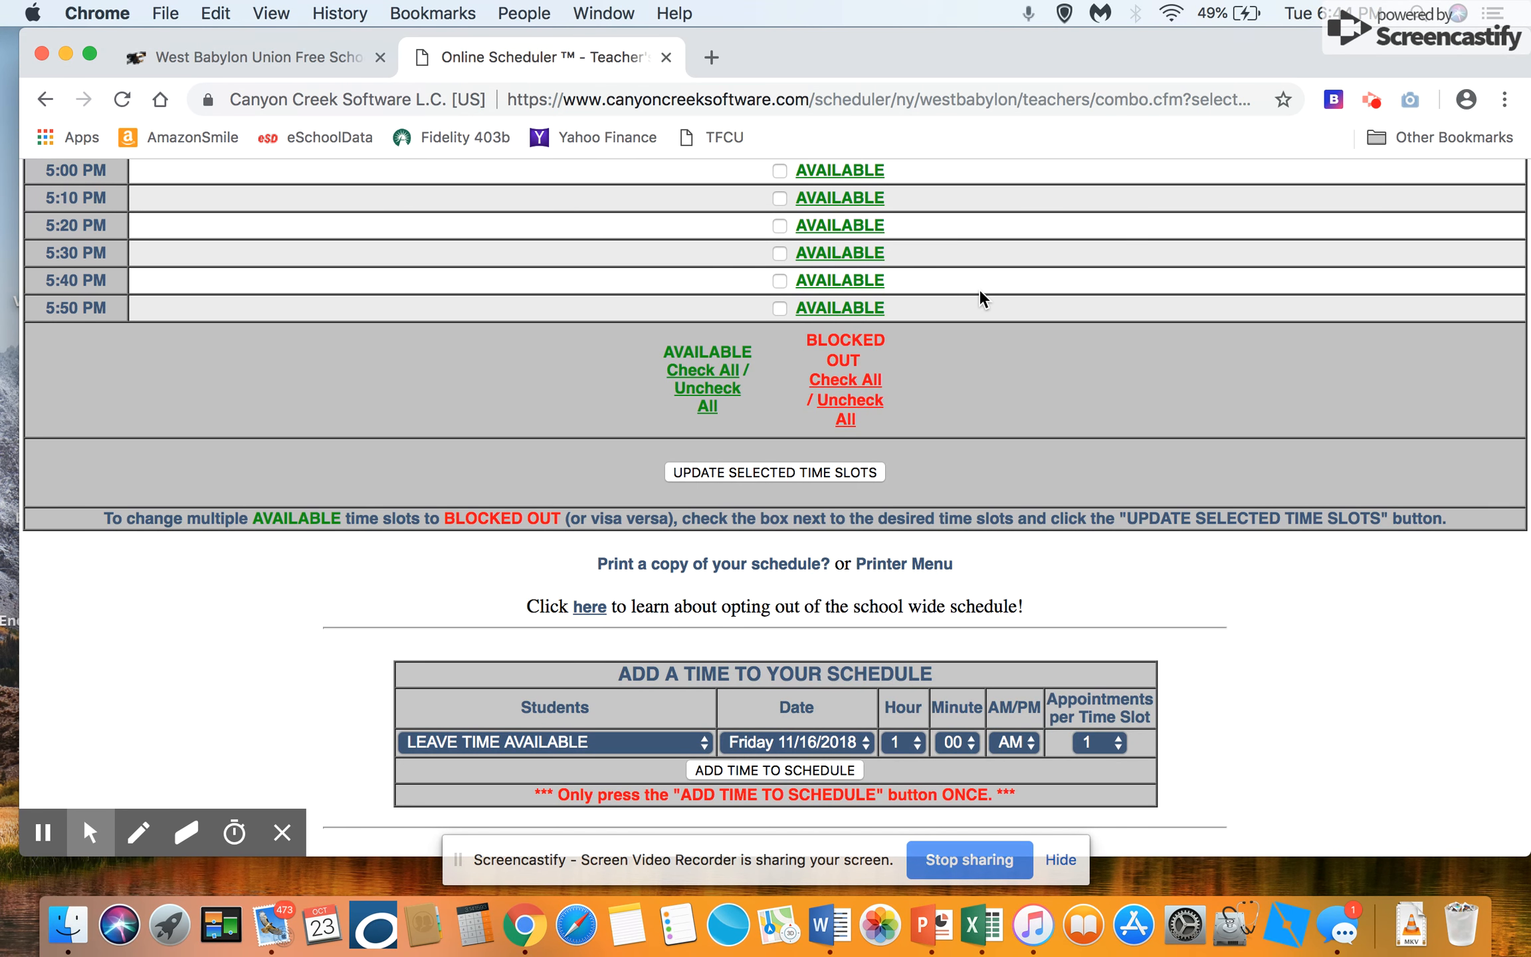
{"action": "scroll", "coordinate": [953, 405], "scroll_direction": "down", "scroll_amount": 5}
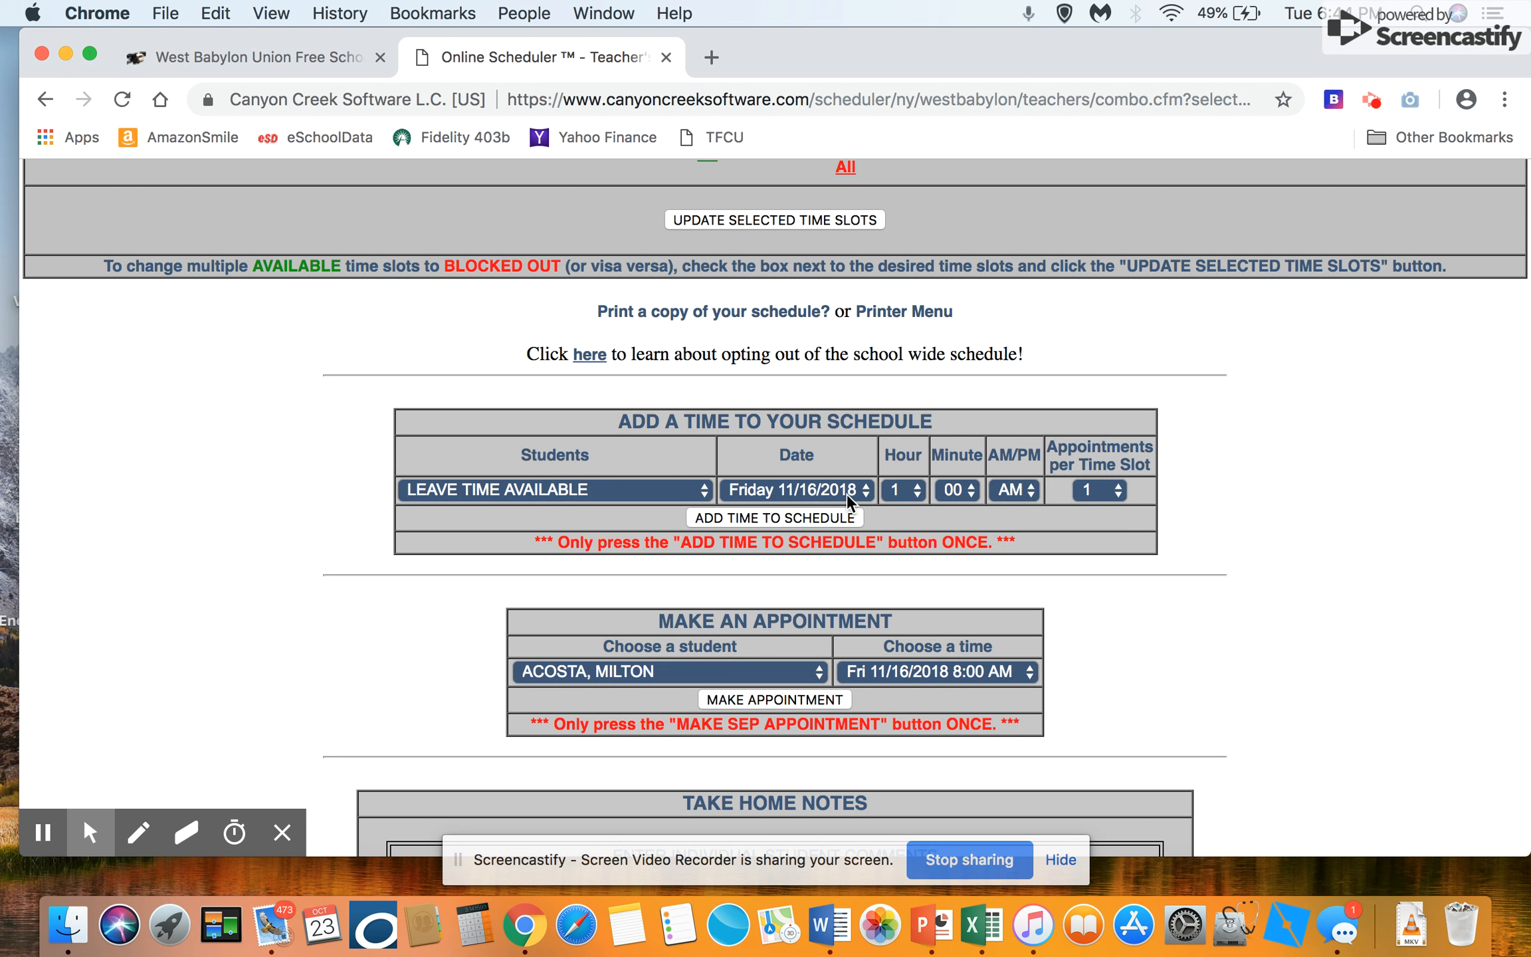
{"action": "left_click", "coordinate": [916, 491]}
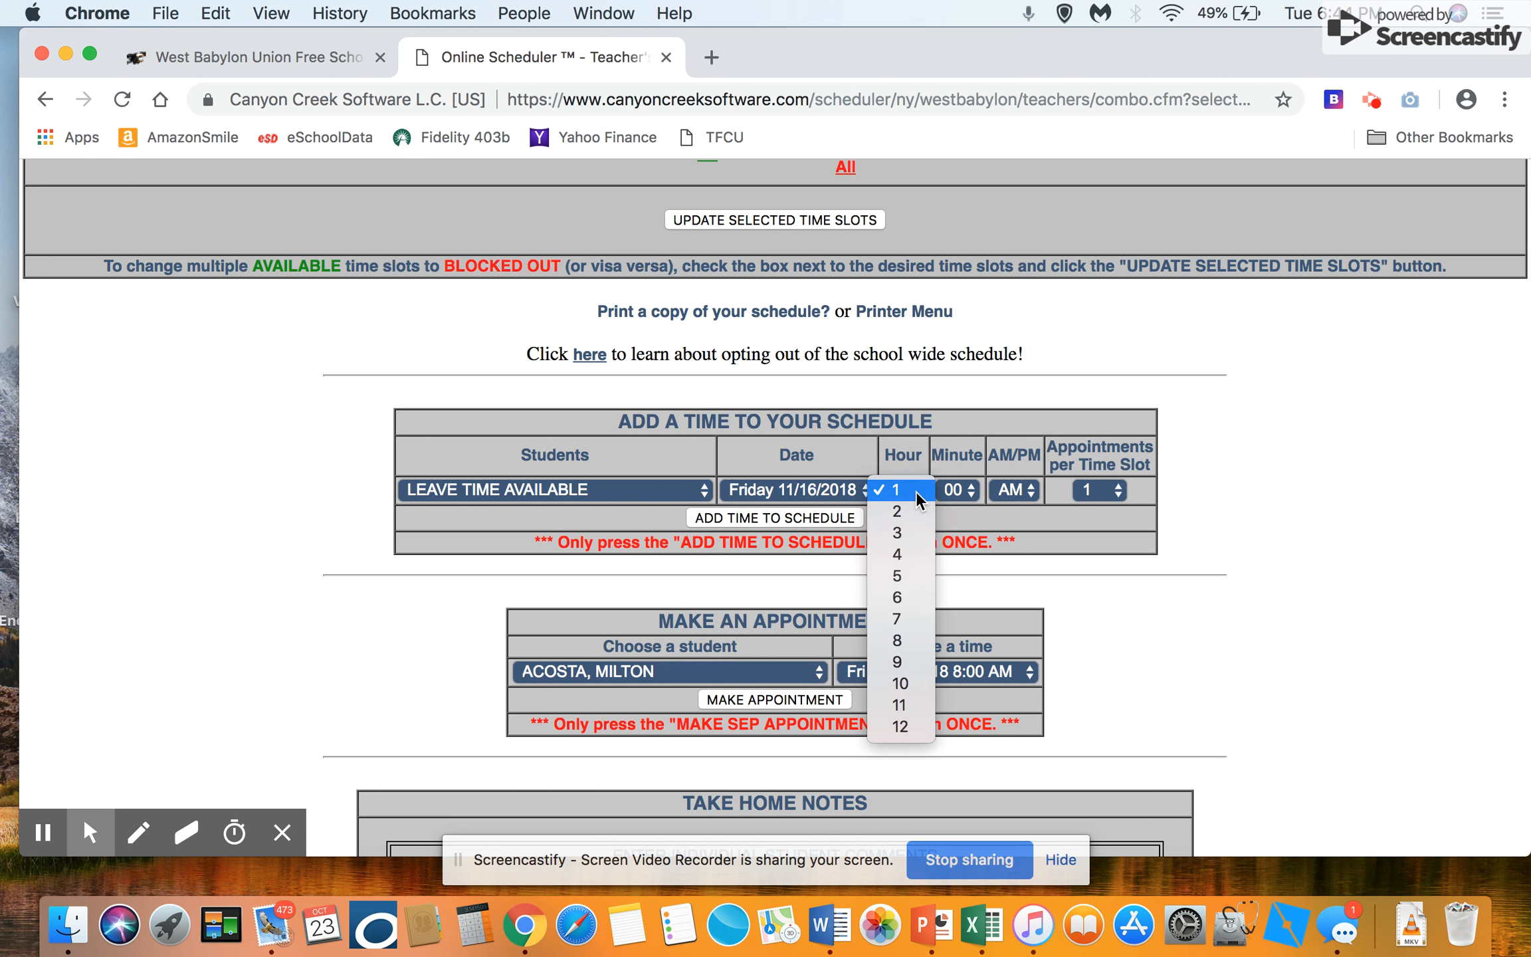
{"action": "left_click", "coordinate": [900, 639]}
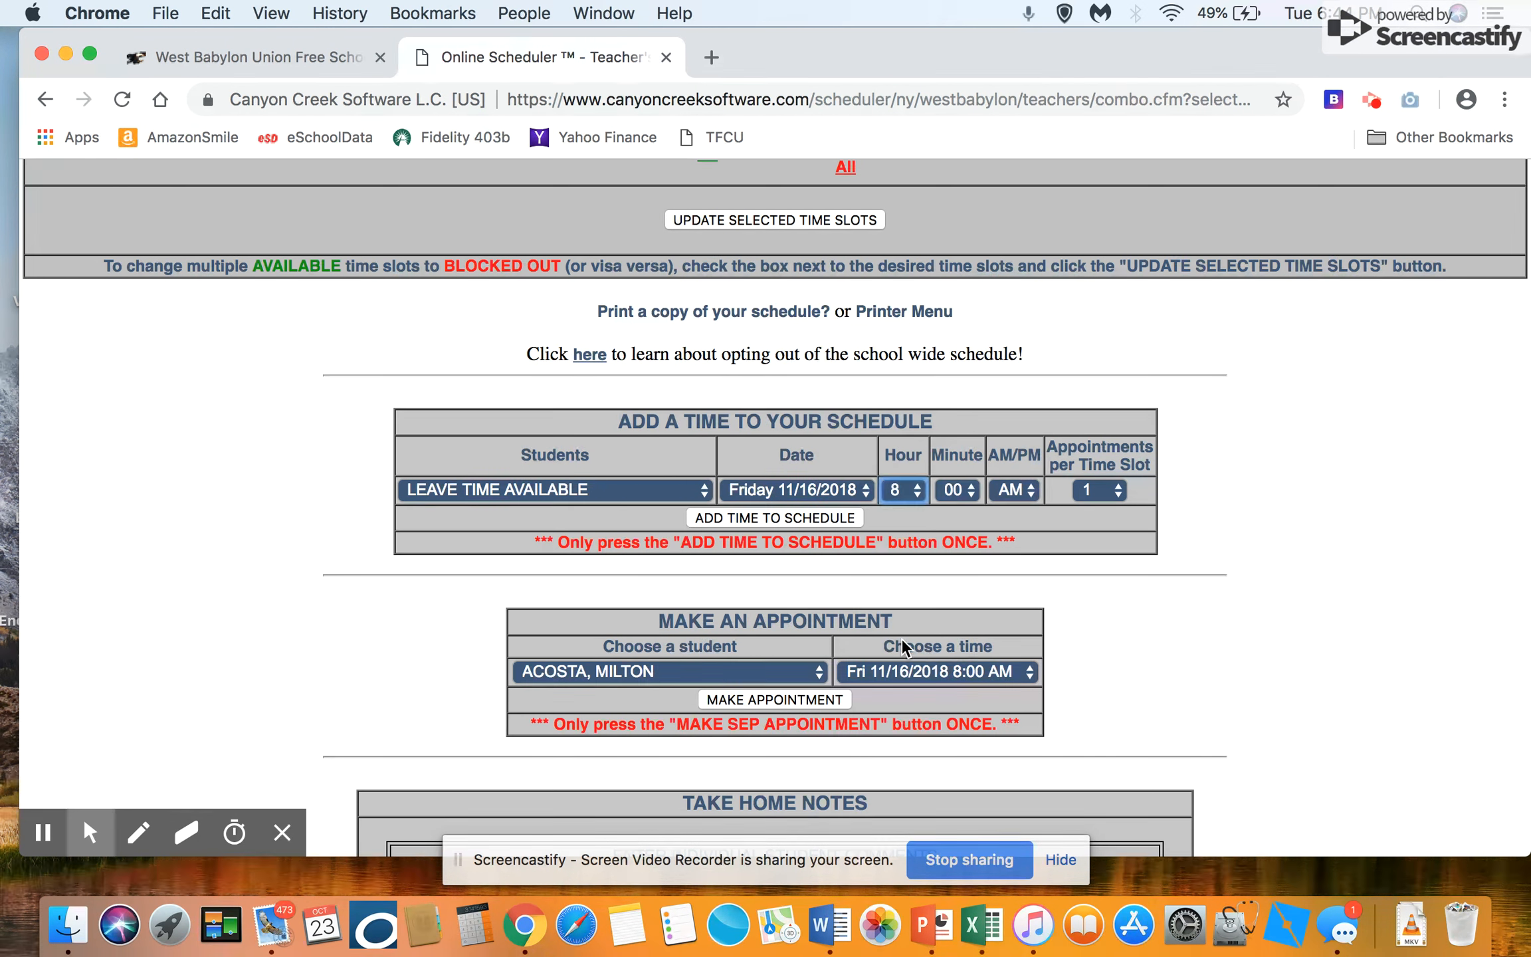
{"action": "left_click", "coordinate": [972, 488]}
{"action": "left_click", "coordinate": [948, 598]}
{"action": "left_click", "coordinate": [778, 517]}
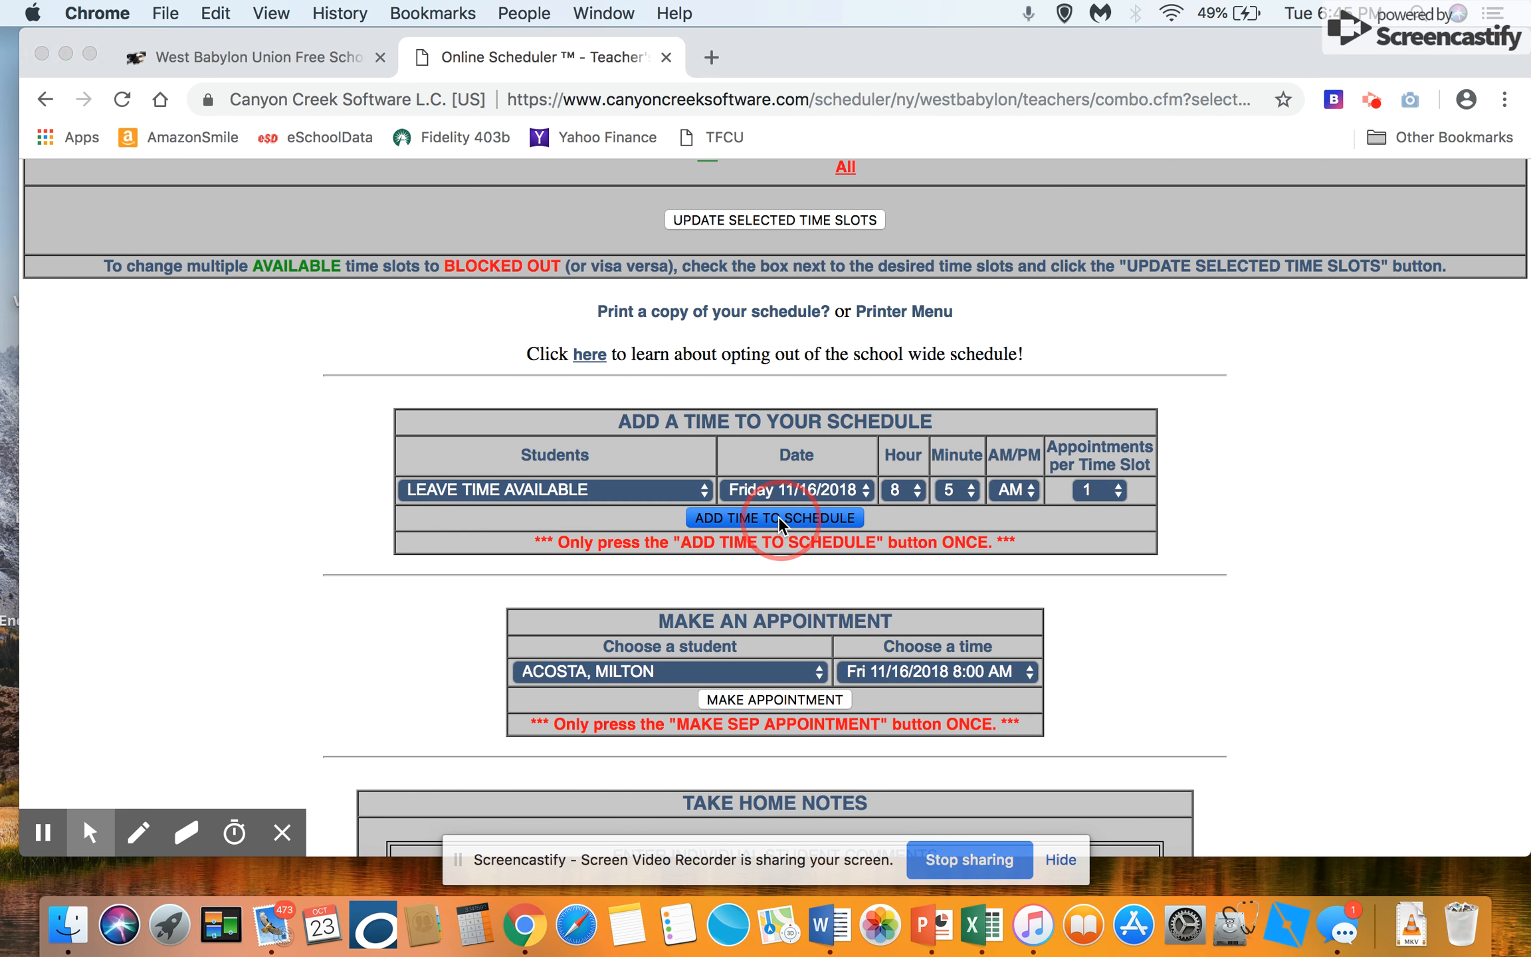
{"action": "left_click", "coordinate": [979, 239]}
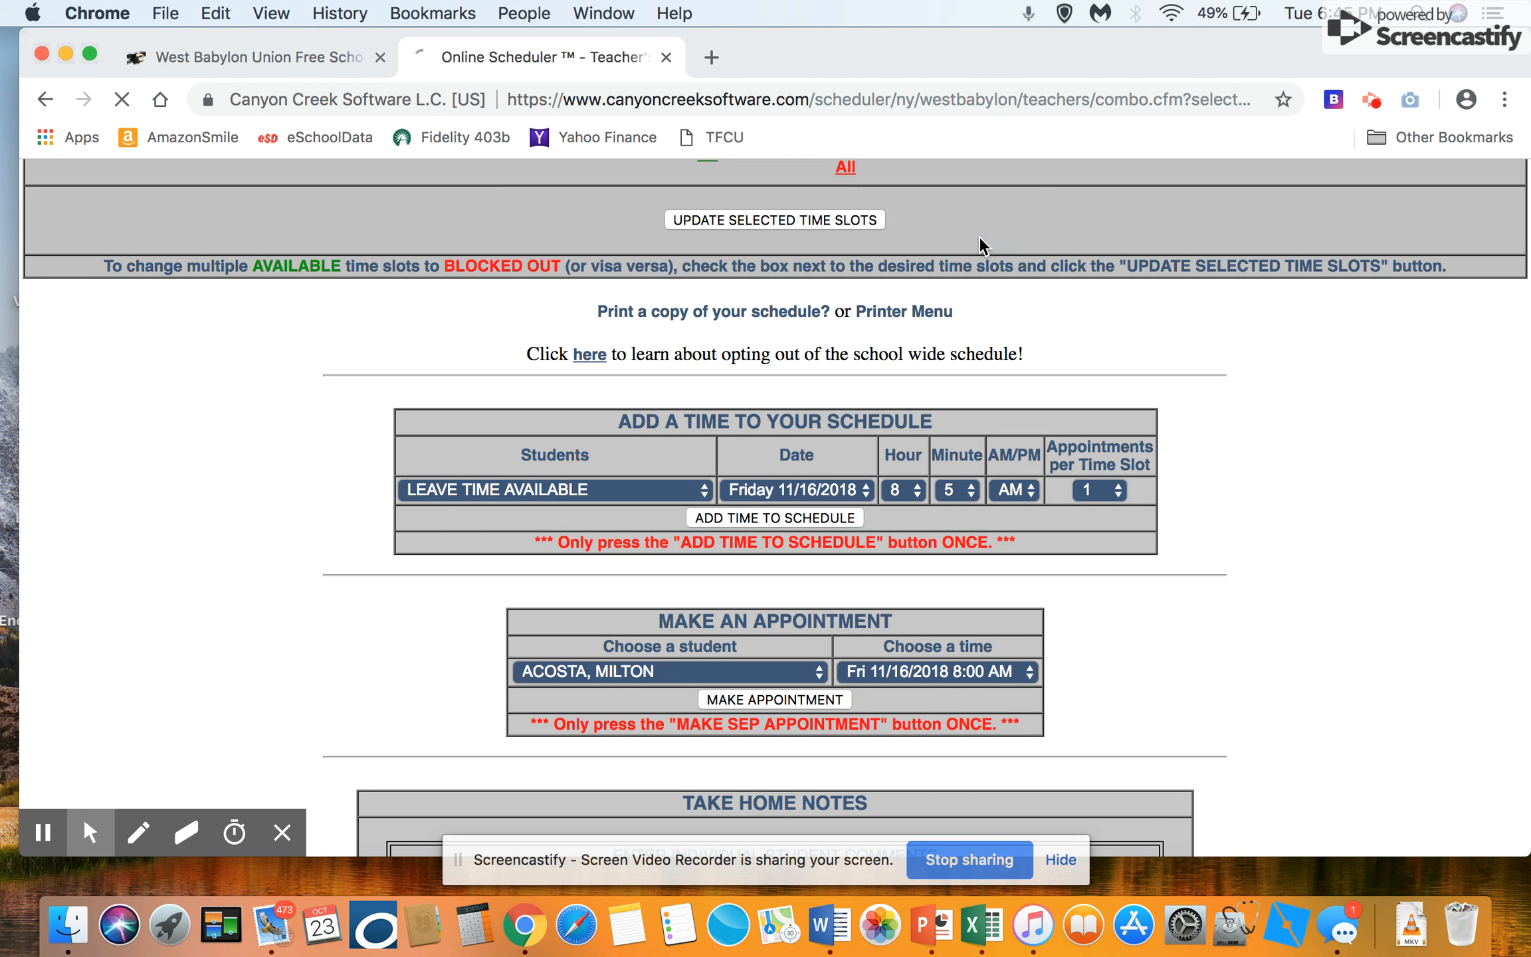